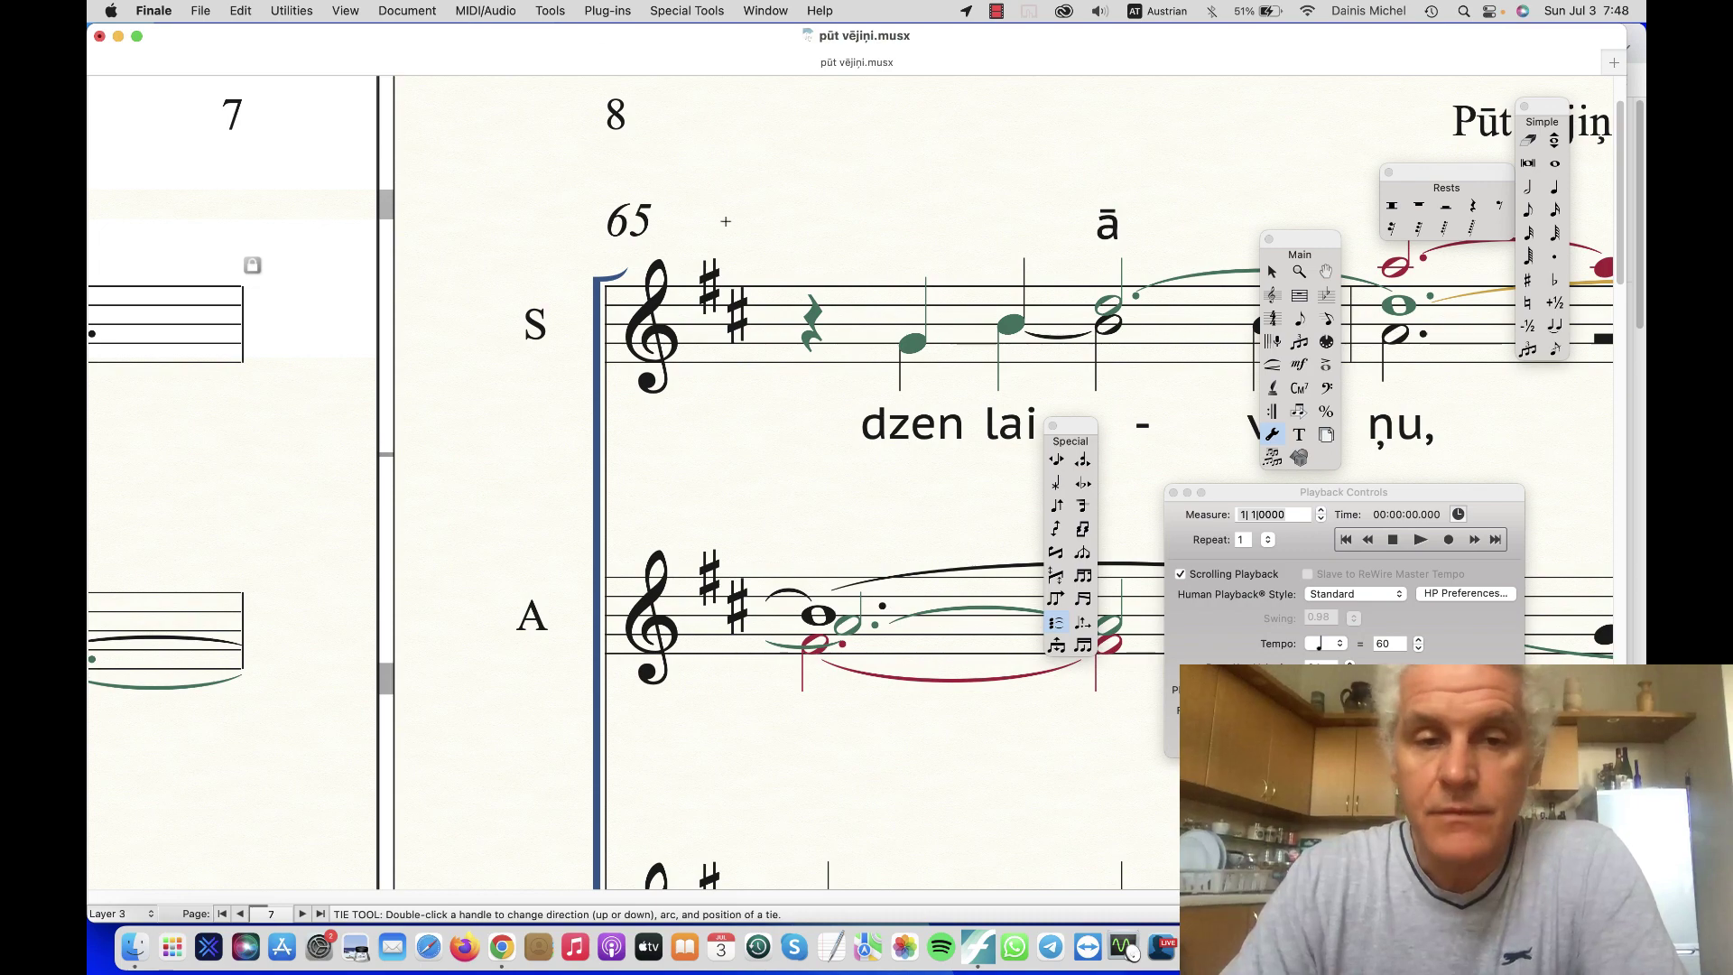
Look through the ties and notes in all voices from measure 65 through measure 68 and the end of the preceding page.
{"action": "scroll", "coordinate": [647, 302], "scroll_direction": "down", "scroll_amount": 2}
{"action": "scroll", "coordinate": [647, 302], "scroll_direction": "down", "scroll_amount": 3}
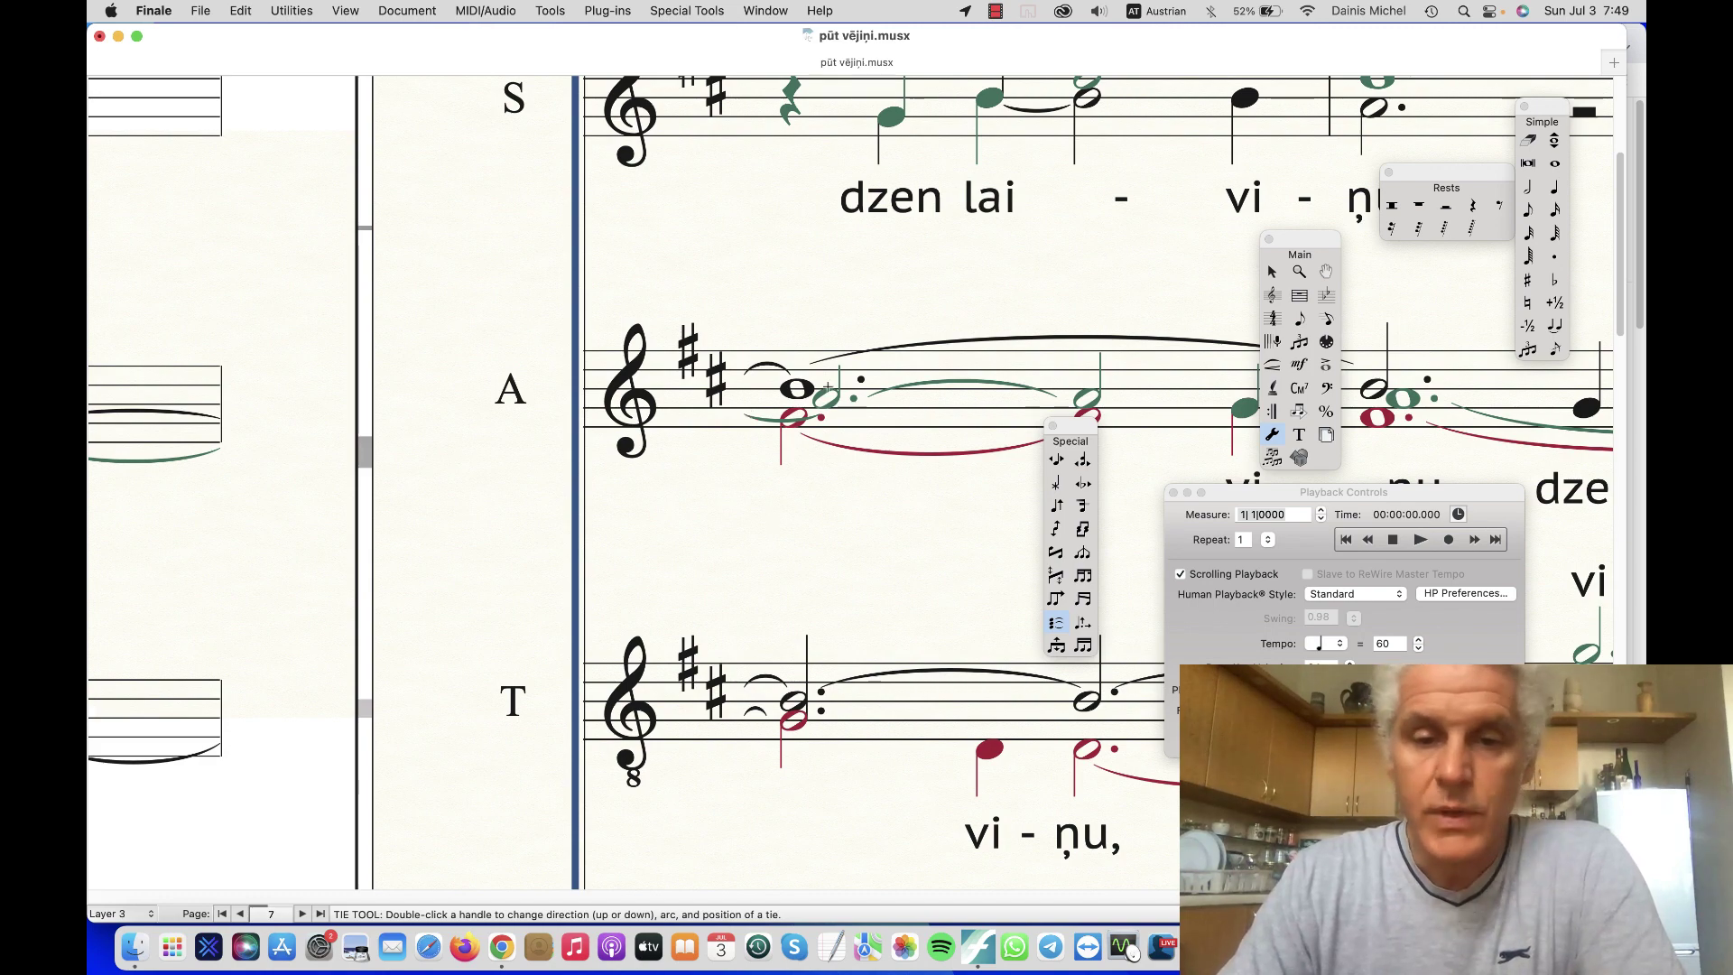
{"action": "scroll", "coordinate": [757, 490], "scroll_direction": "down", "scroll_amount": 5}
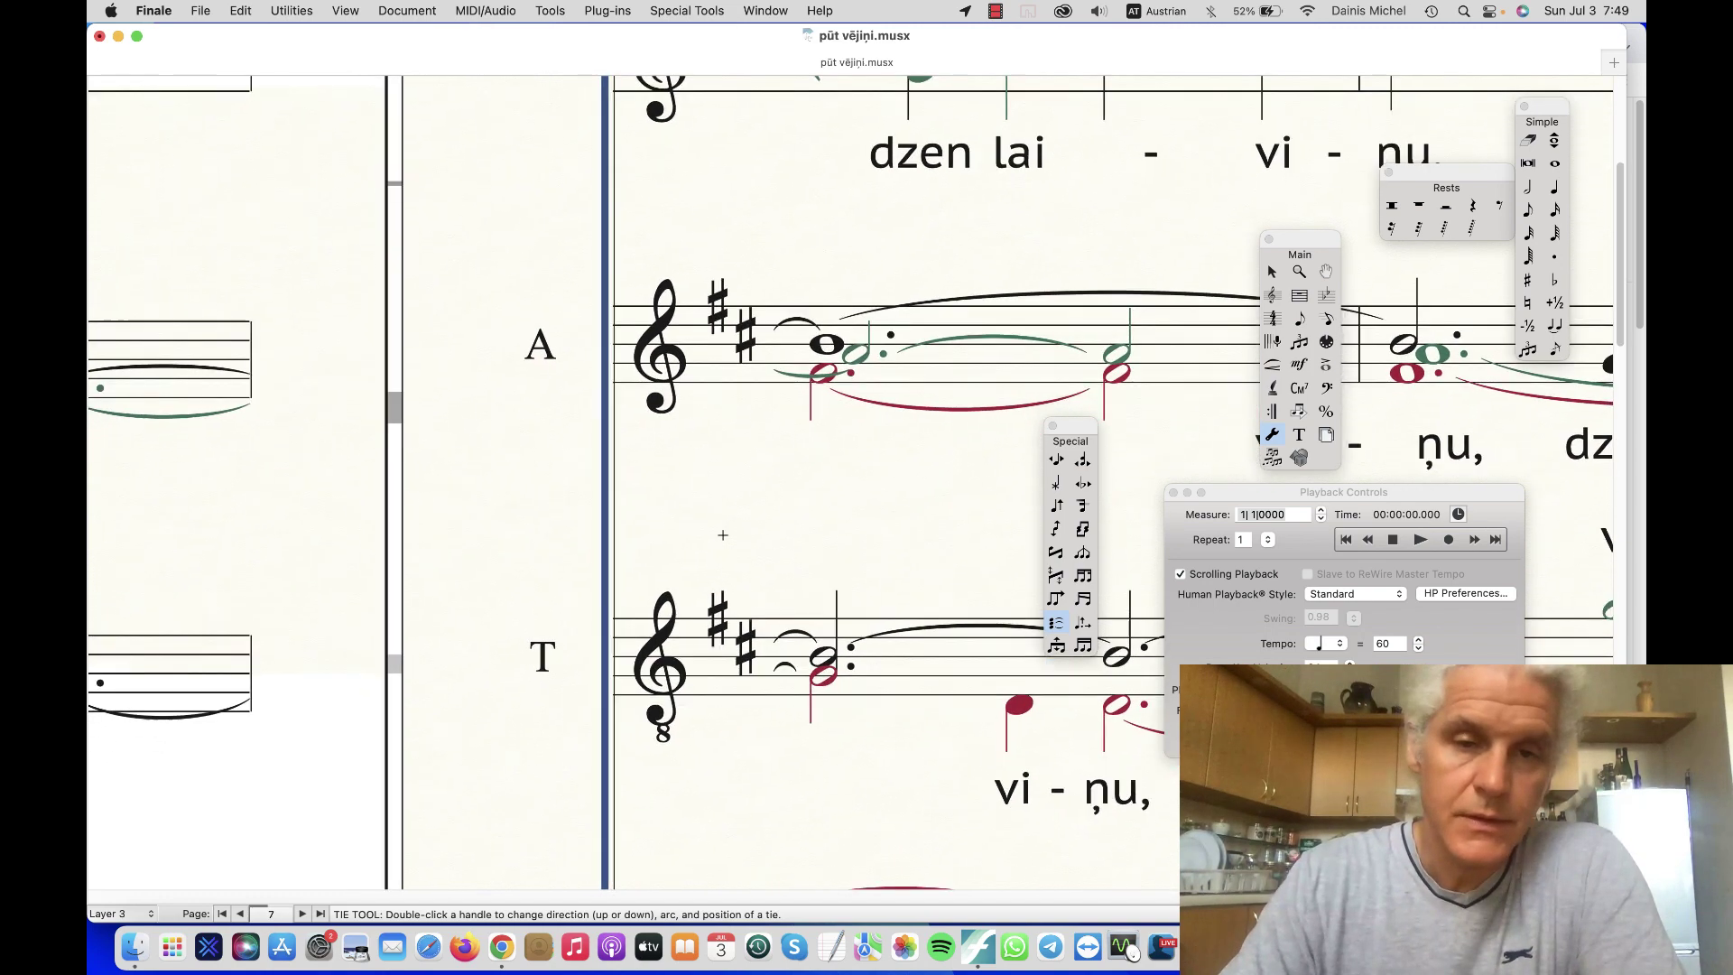
{"action": "scroll", "coordinate": [722, 535], "scroll_direction": "down", "scroll_amount": 15}
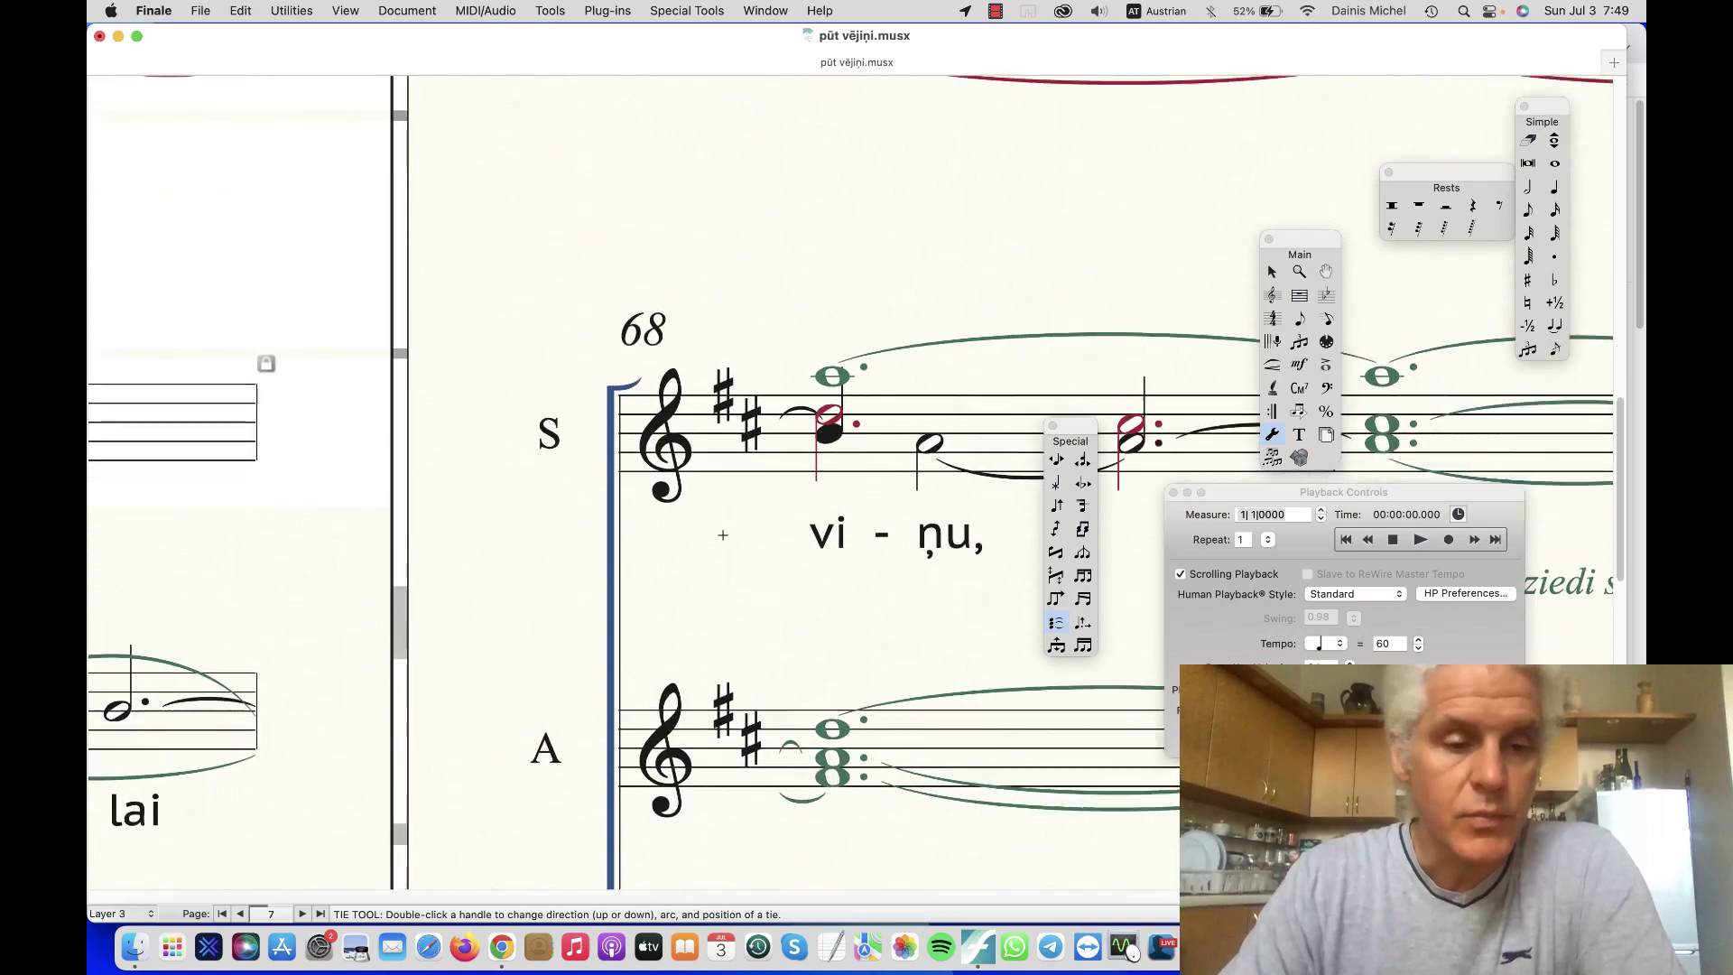
{"action": "scroll", "coordinate": [722, 535], "scroll_direction": "down", "scroll_amount": 10}
{"action": "scroll", "coordinate": [722, 535], "scroll_direction": "left", "scroll_amount": 5}
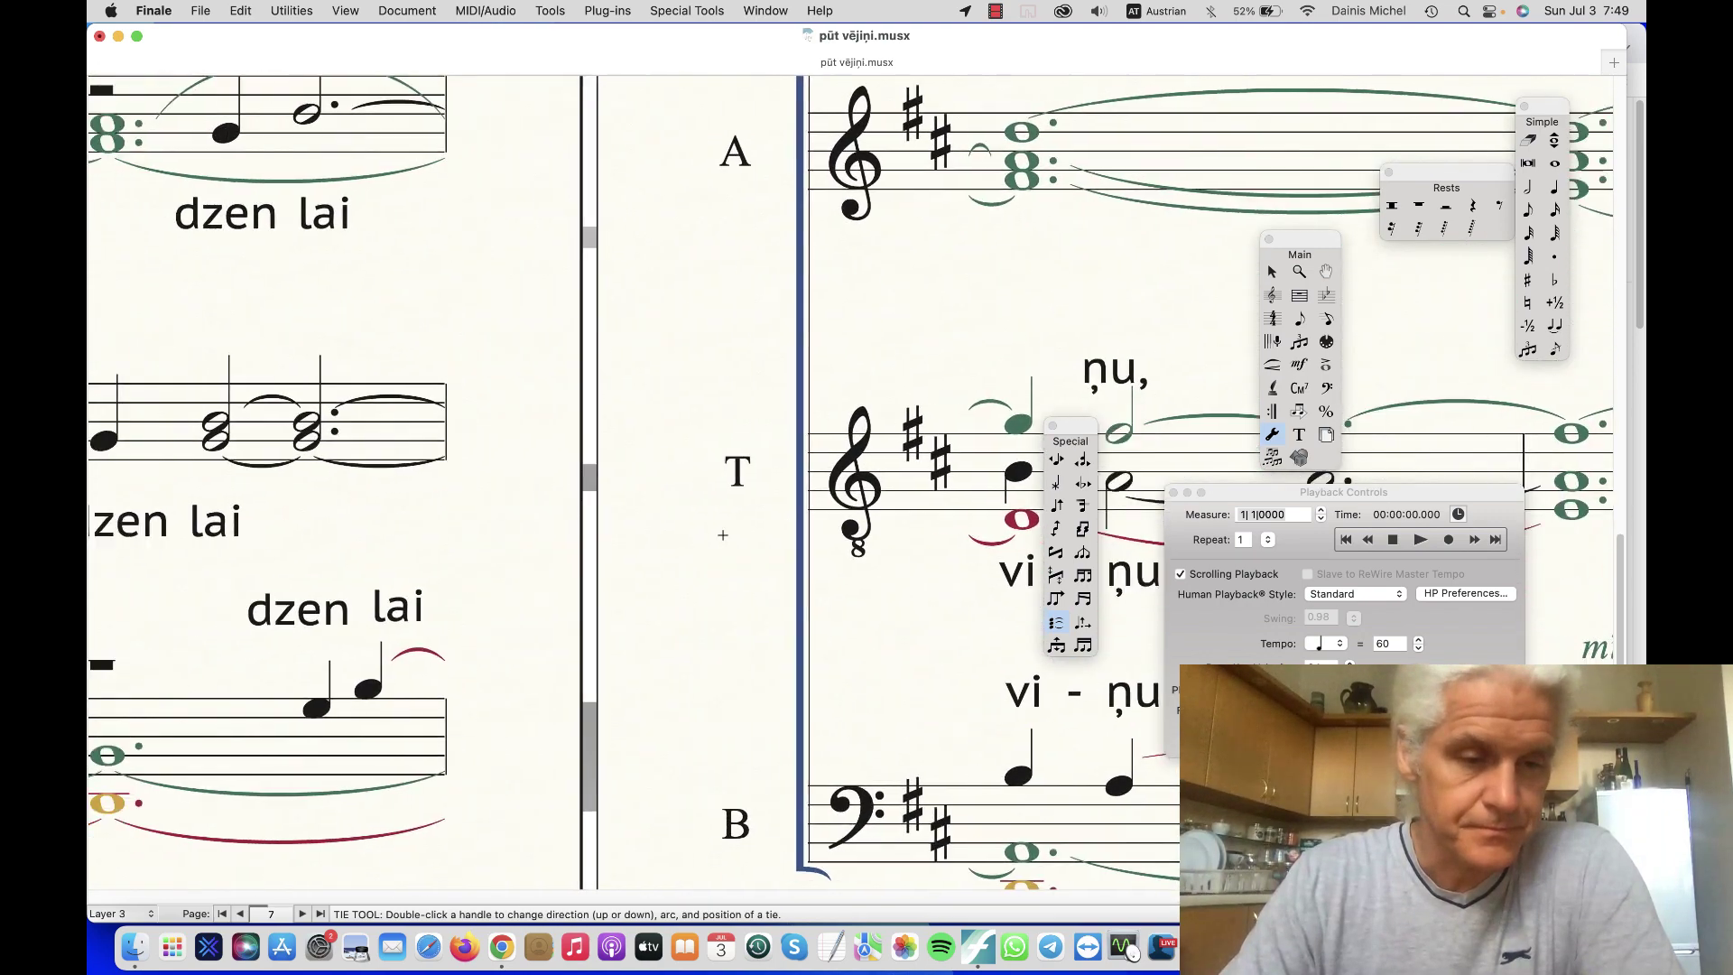
{"action": "scroll", "coordinate": [722, 536], "scroll_direction": "left", "scroll_amount": 8}
{"action": "scroll", "coordinate": [722, 535], "scroll_direction": "down", "scroll_amount": 2}
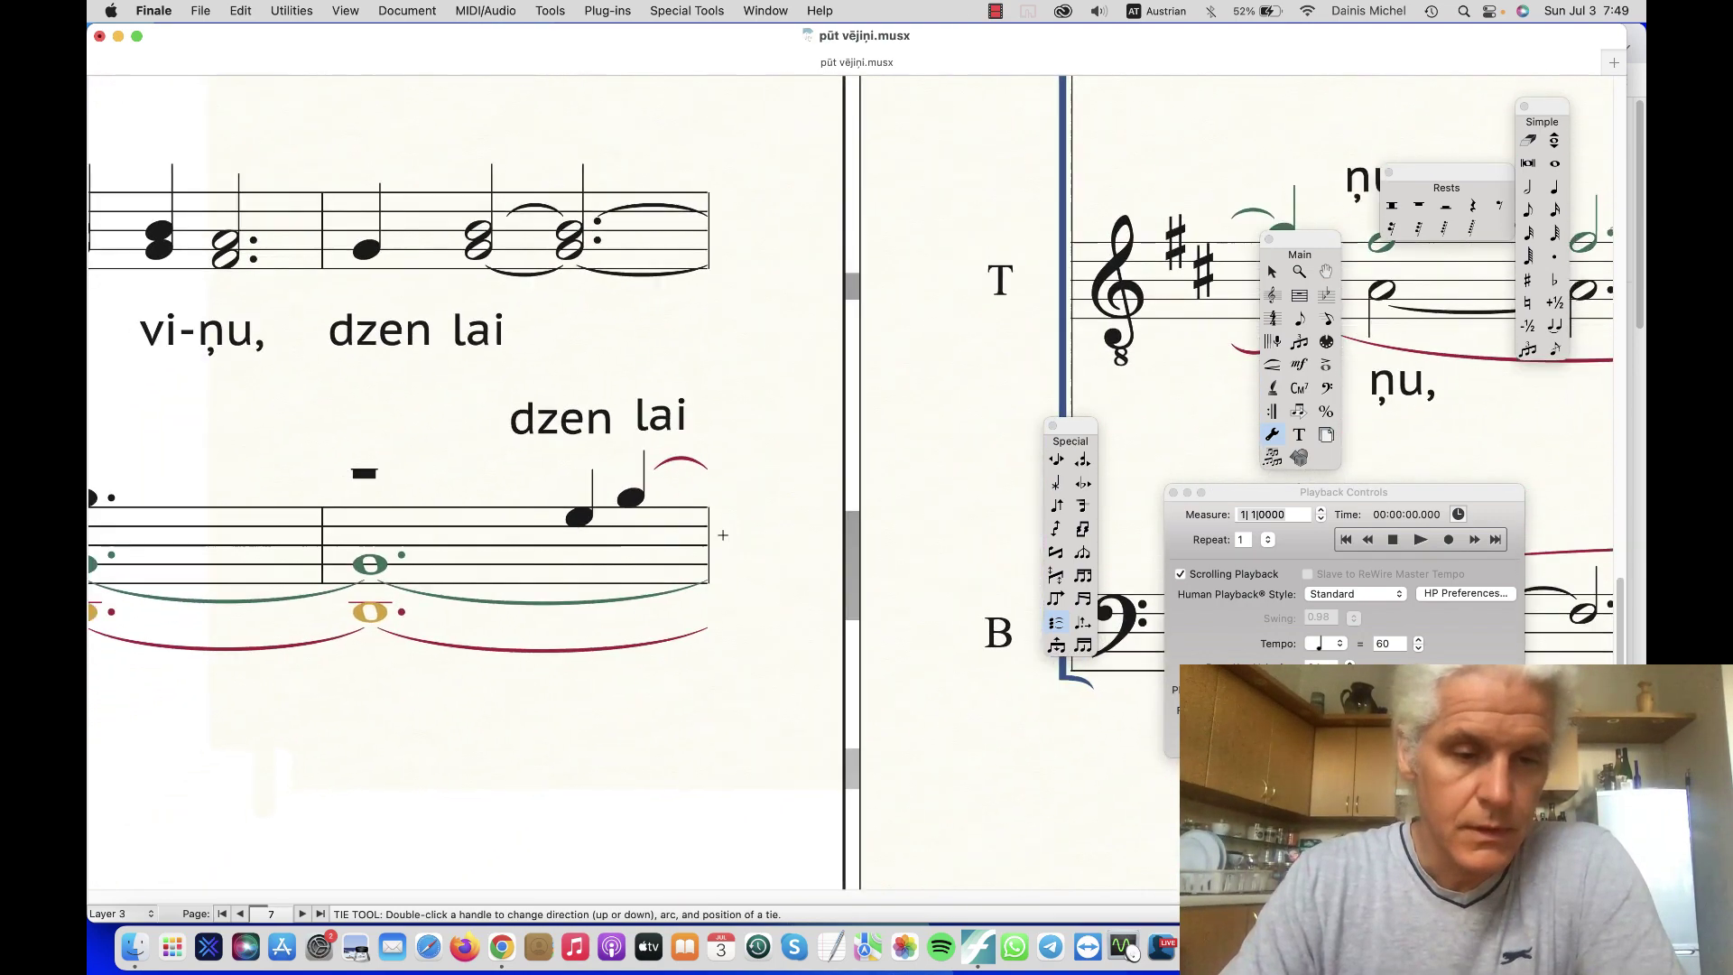
{"action": "scroll", "coordinate": [722, 536], "scroll_direction": "up", "scroll_amount": 3}
{"action": "scroll", "coordinate": [722, 535], "scroll_direction": "left", "scroll_amount": 3}
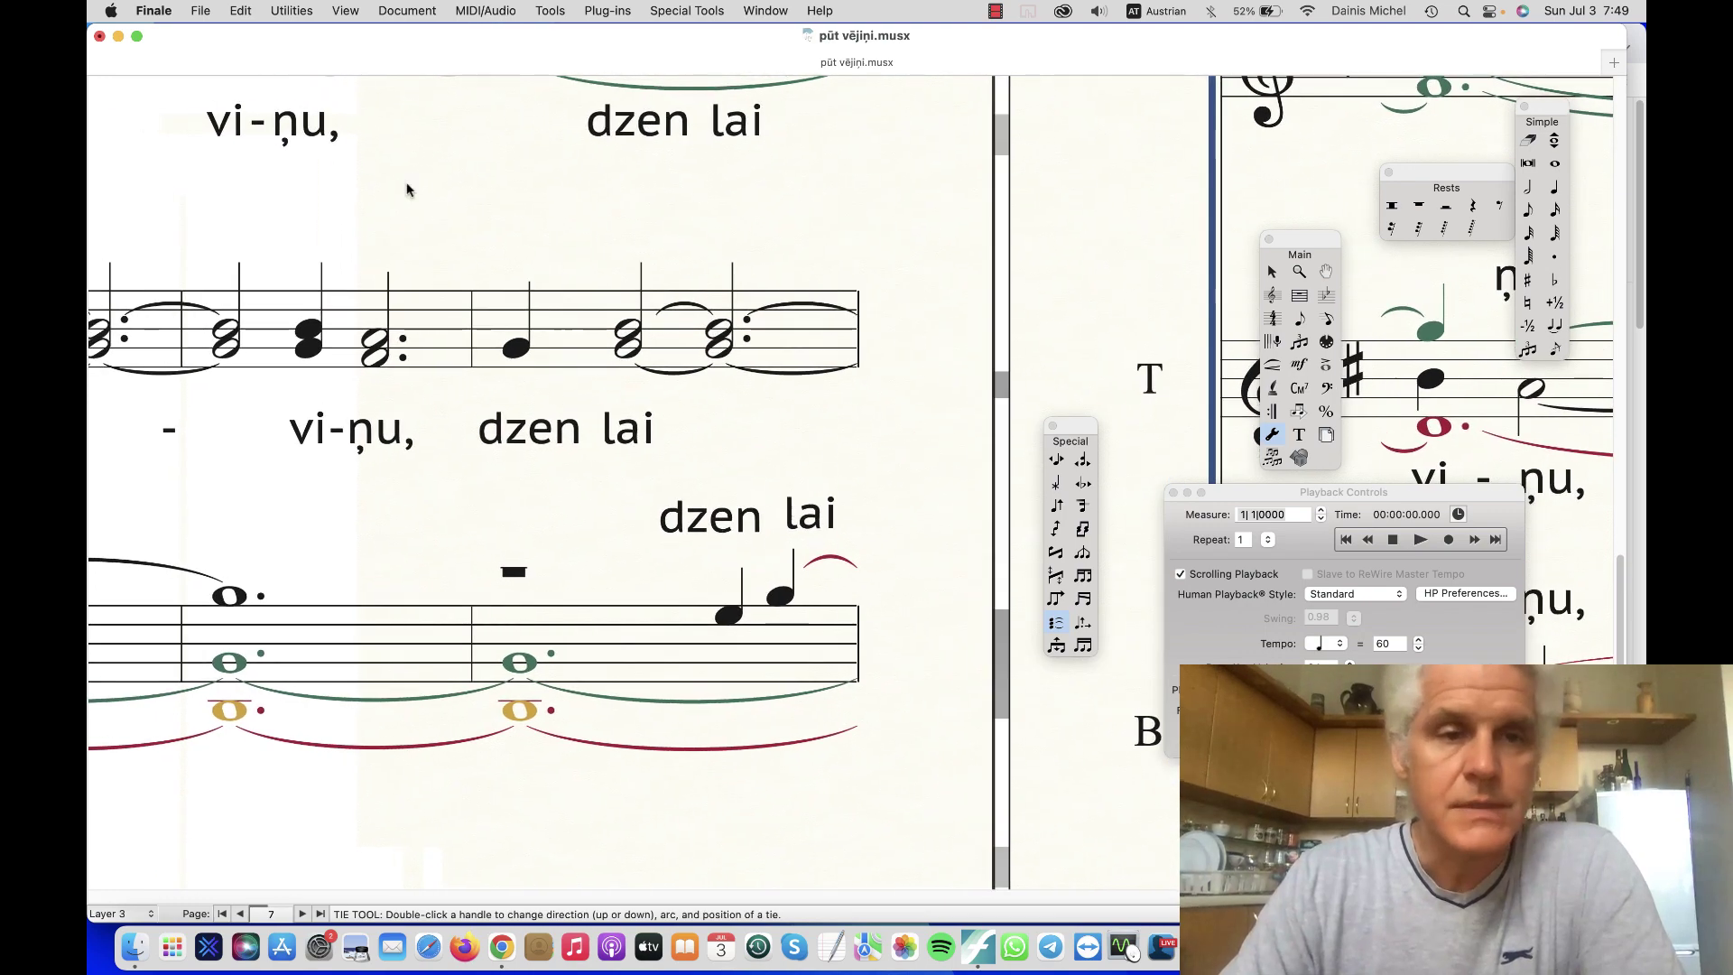
Redraw the screen repeatedly to refresh the partly drawn Alti and Tenori staves at the end of page 7.
{"action": "left_click", "coordinate": [343, 10]}
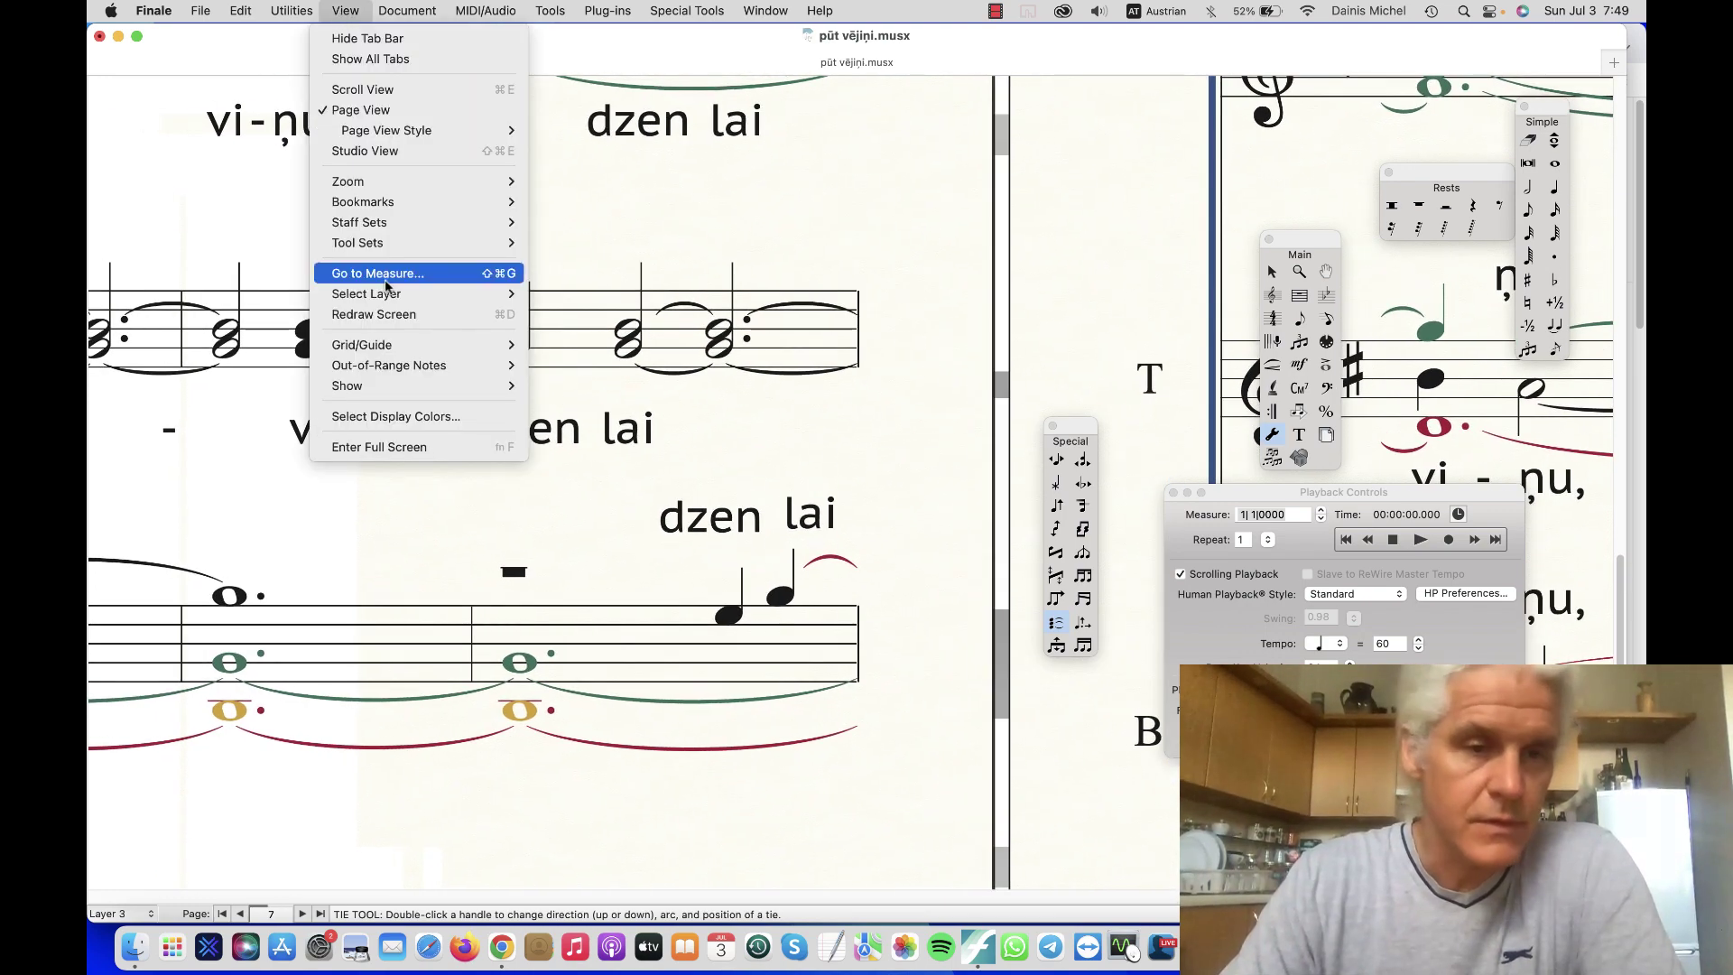
{"action": "left_click", "coordinate": [389, 314]}
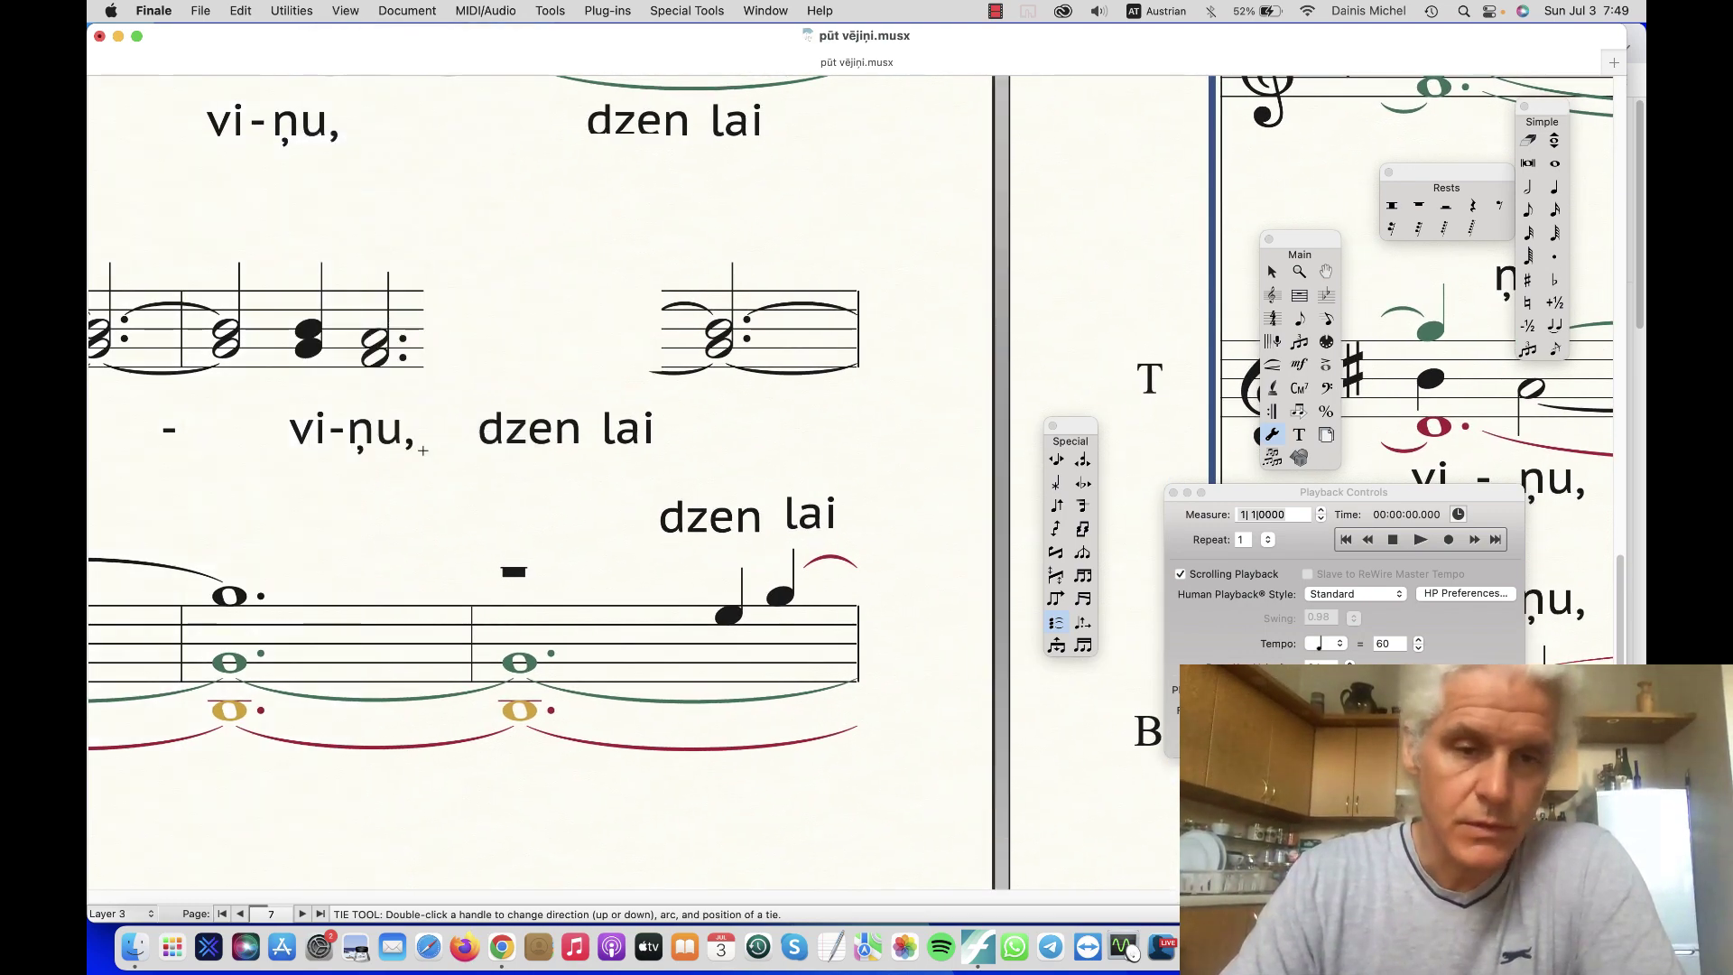
{"action": "left_click", "coordinate": [341, 12]}
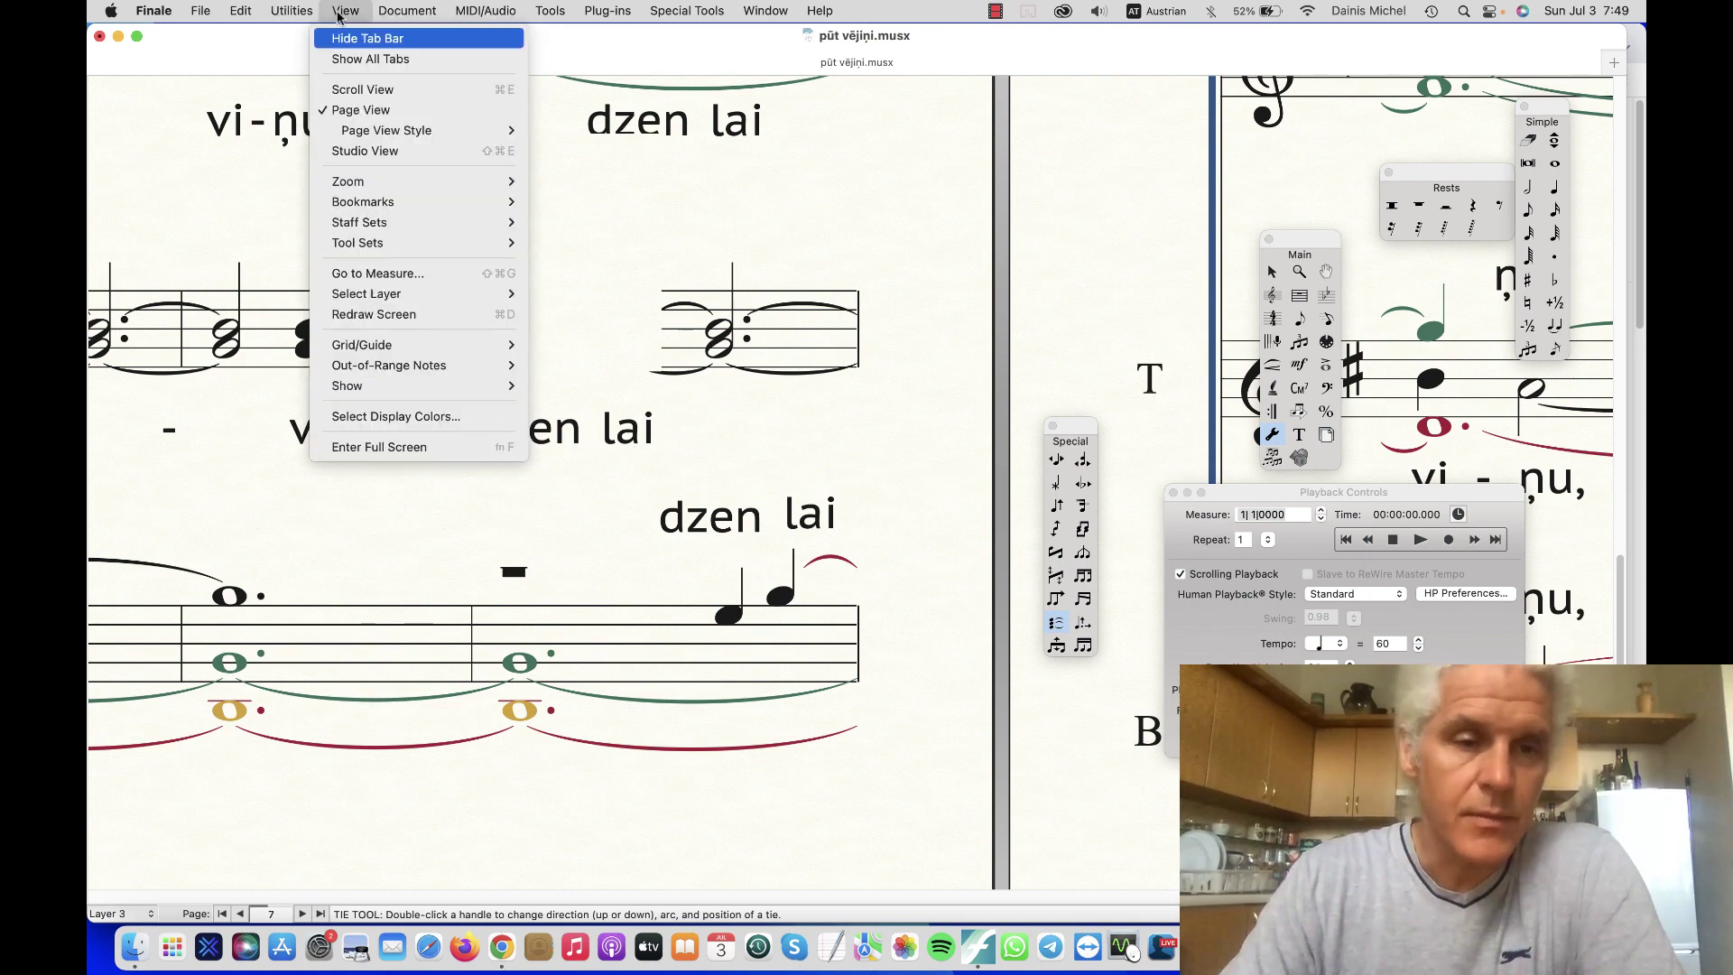
{"action": "left_click", "coordinate": [381, 314]}
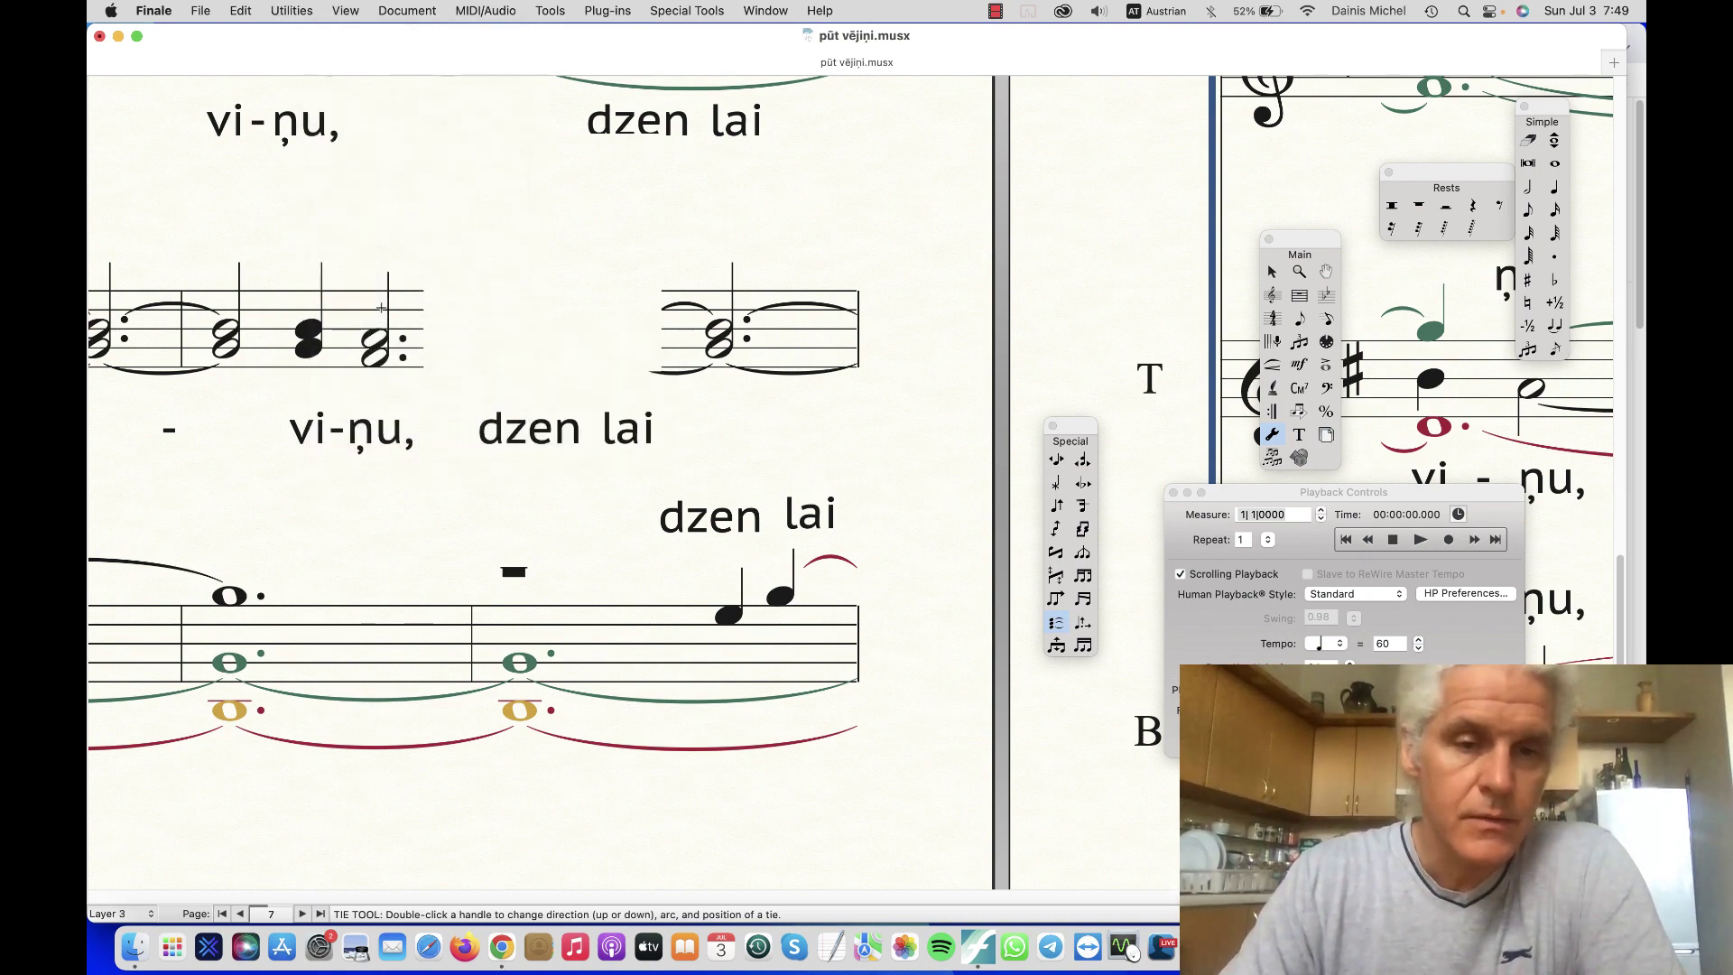
{"action": "scroll", "coordinate": [323, 340], "scroll_direction": "up", "scroll_amount": 5}
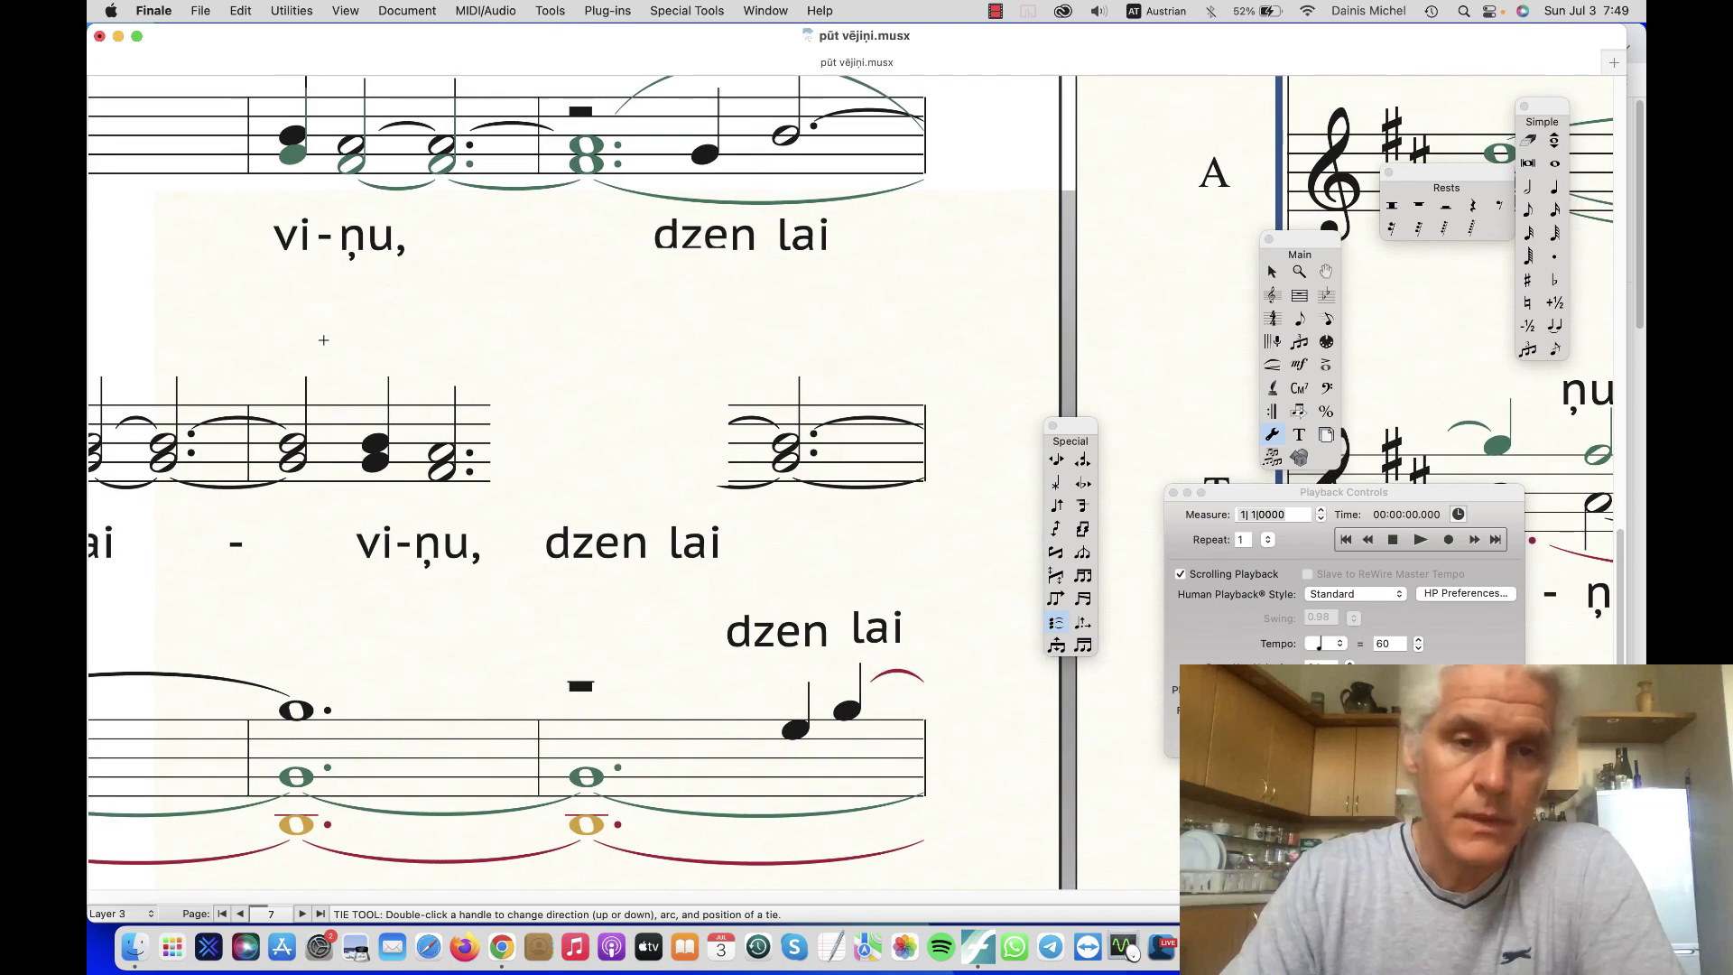
{"action": "scroll", "coordinate": [323, 339], "scroll_direction": "up", "scroll_amount": 6}
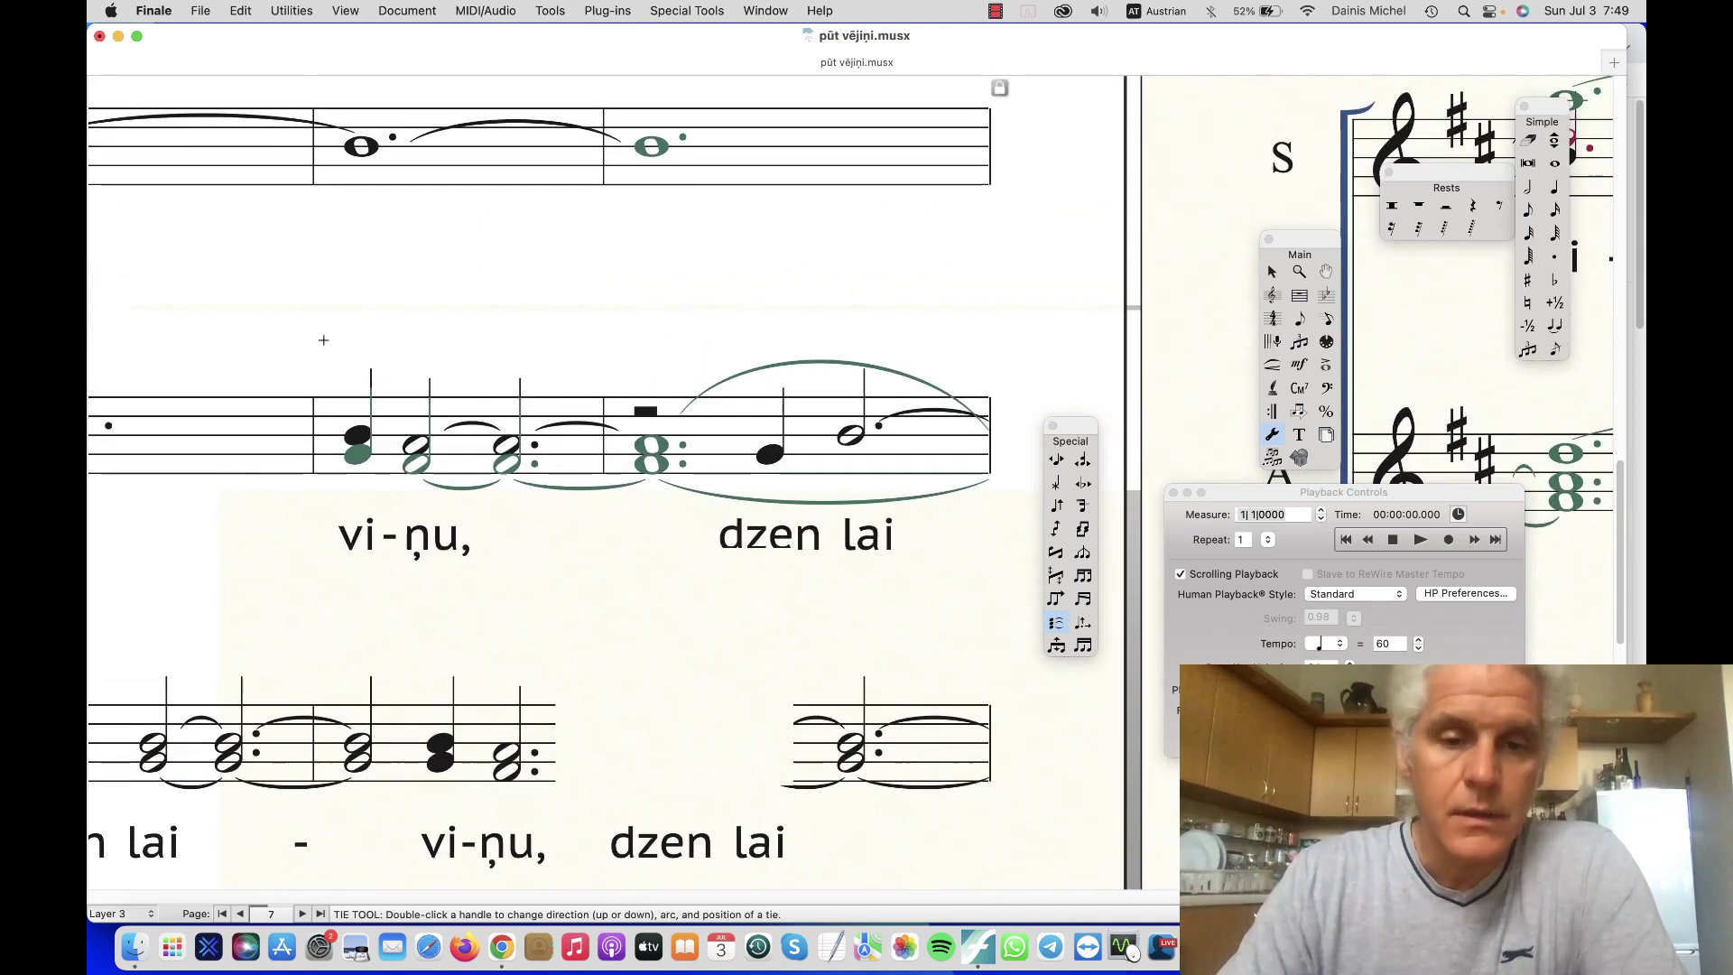
{"action": "scroll", "coordinate": [323, 339], "scroll_direction": "up", "scroll_amount": 4}
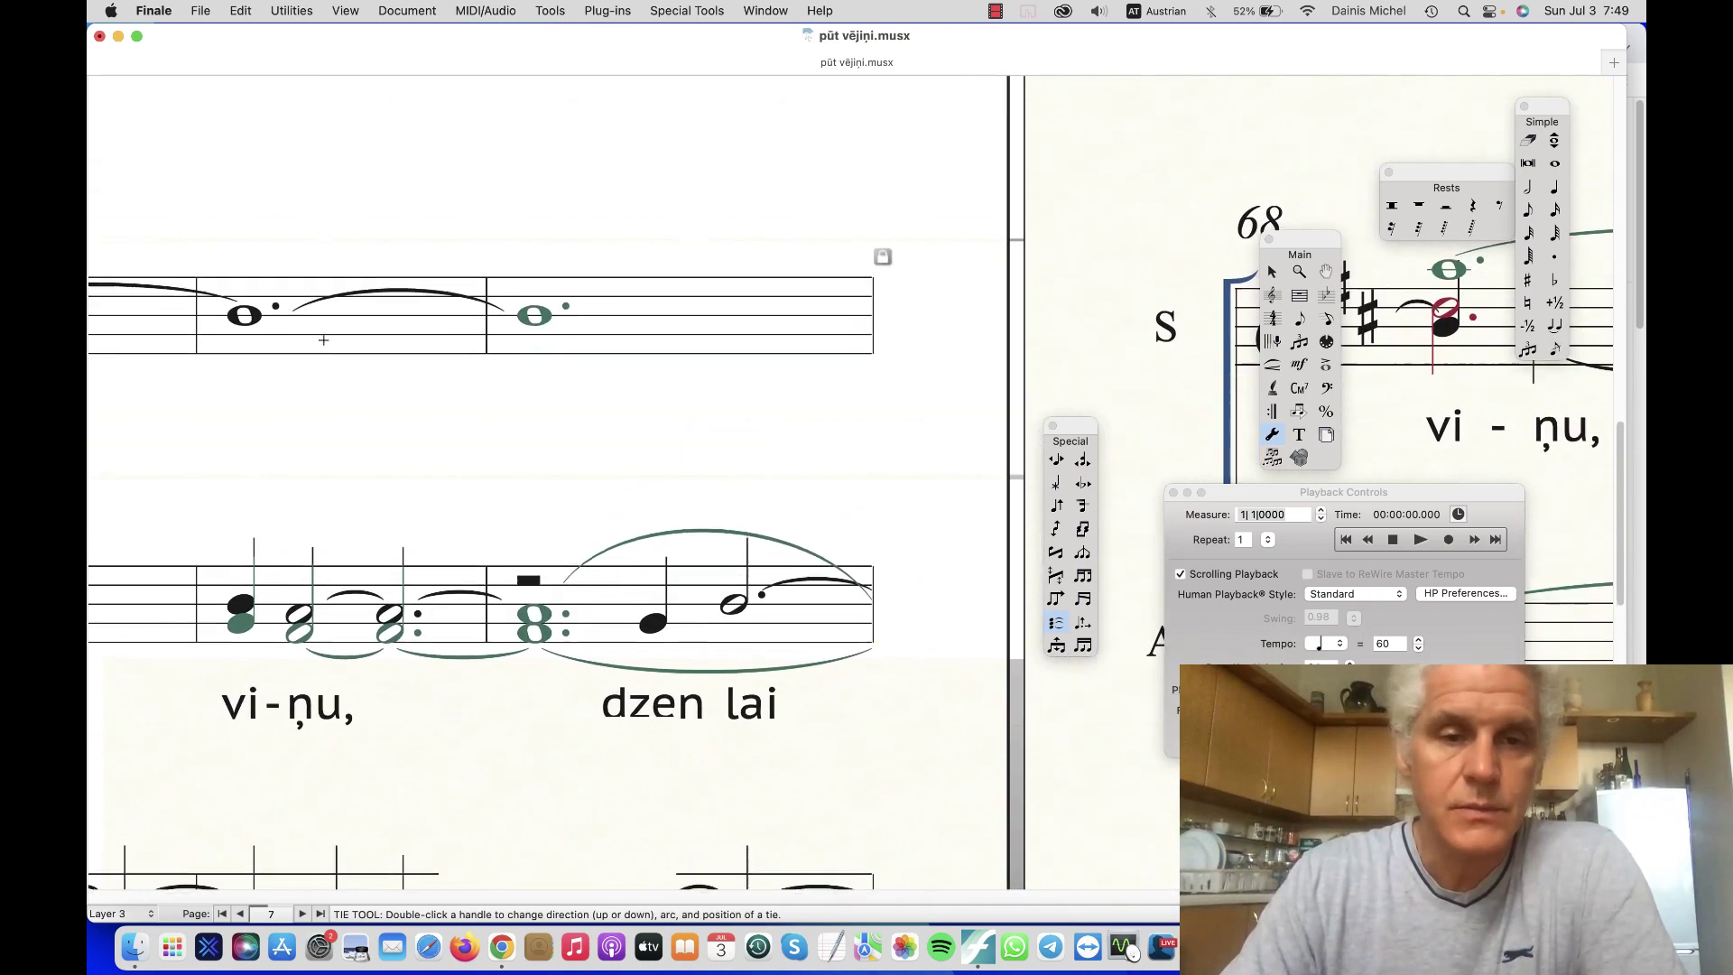
{"action": "left_click", "coordinate": [345, 11]}
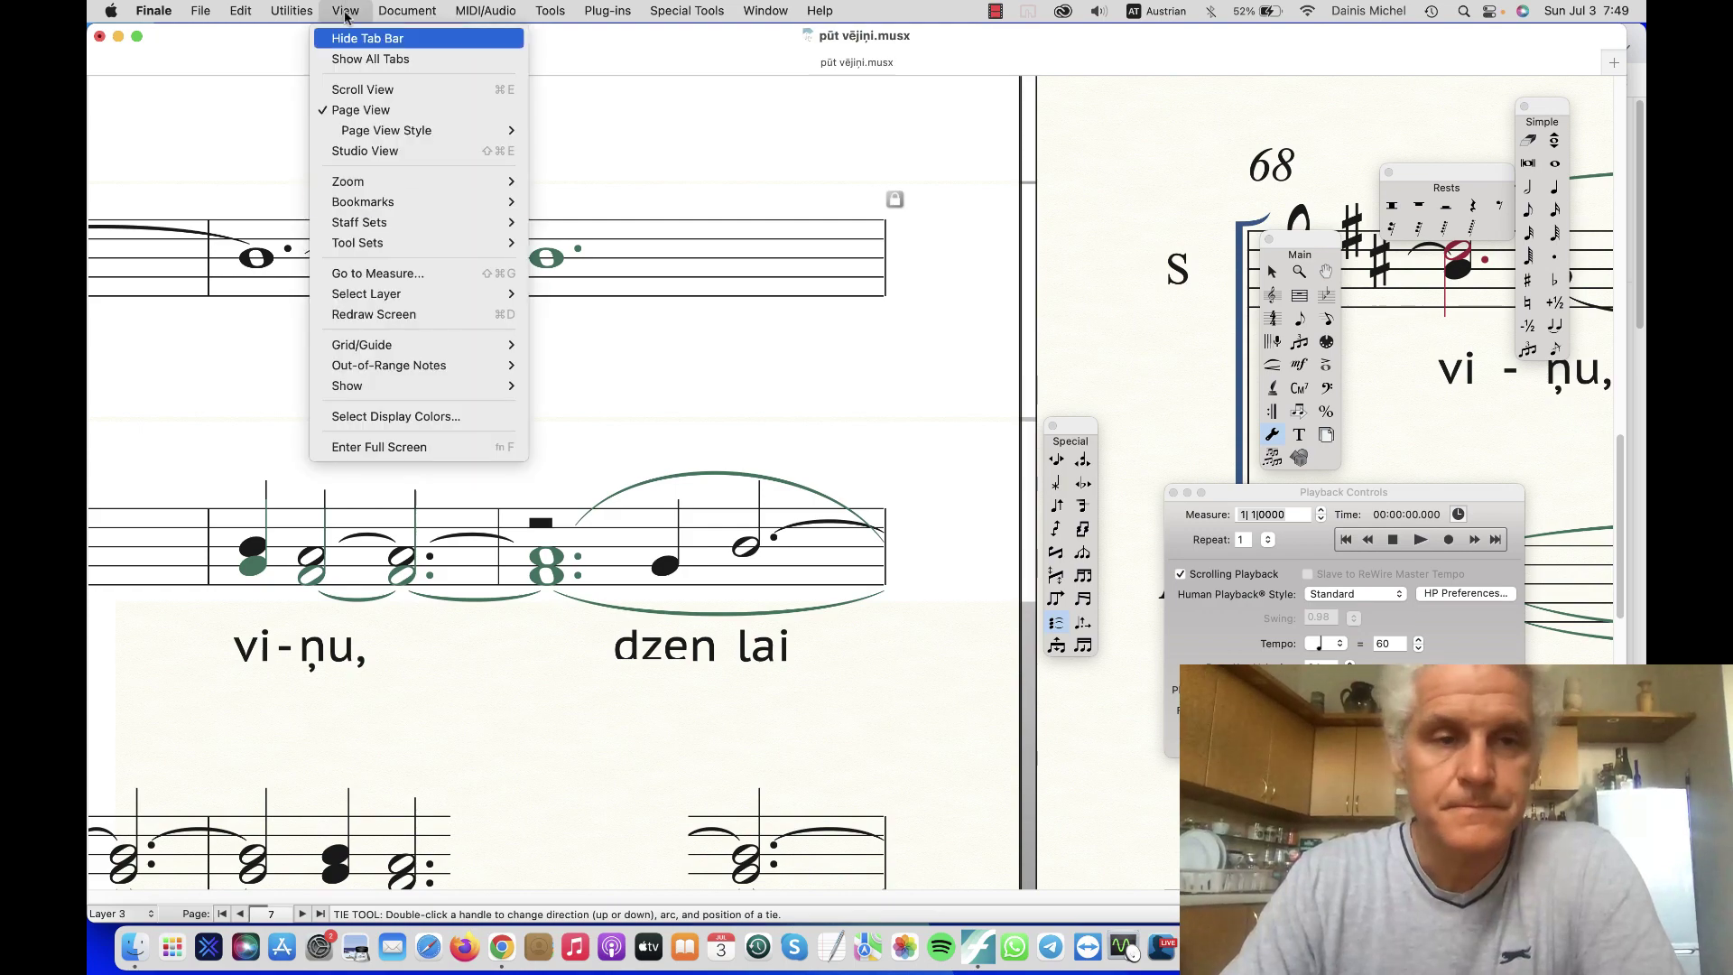
{"action": "left_click", "coordinate": [391, 313]}
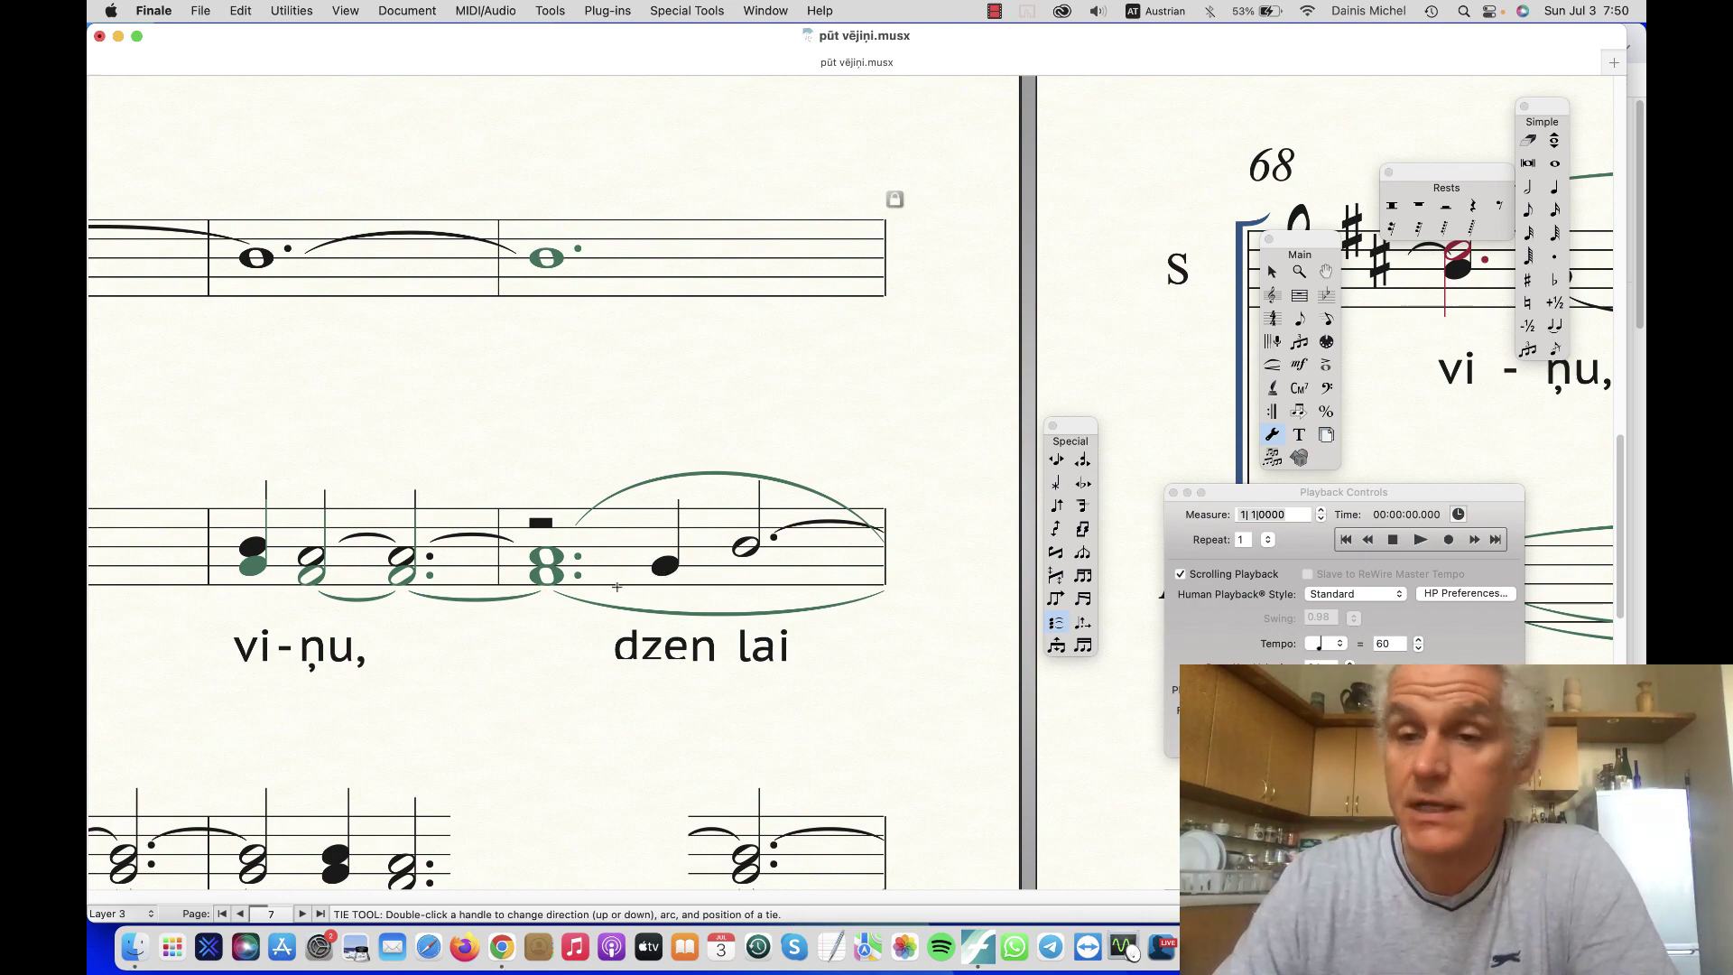
Switch the score to Scroll View and advance the display to start at measure 64.
{"action": "scroll", "coordinate": [616, 587], "scroll_direction": "up", "scroll_amount": 2}
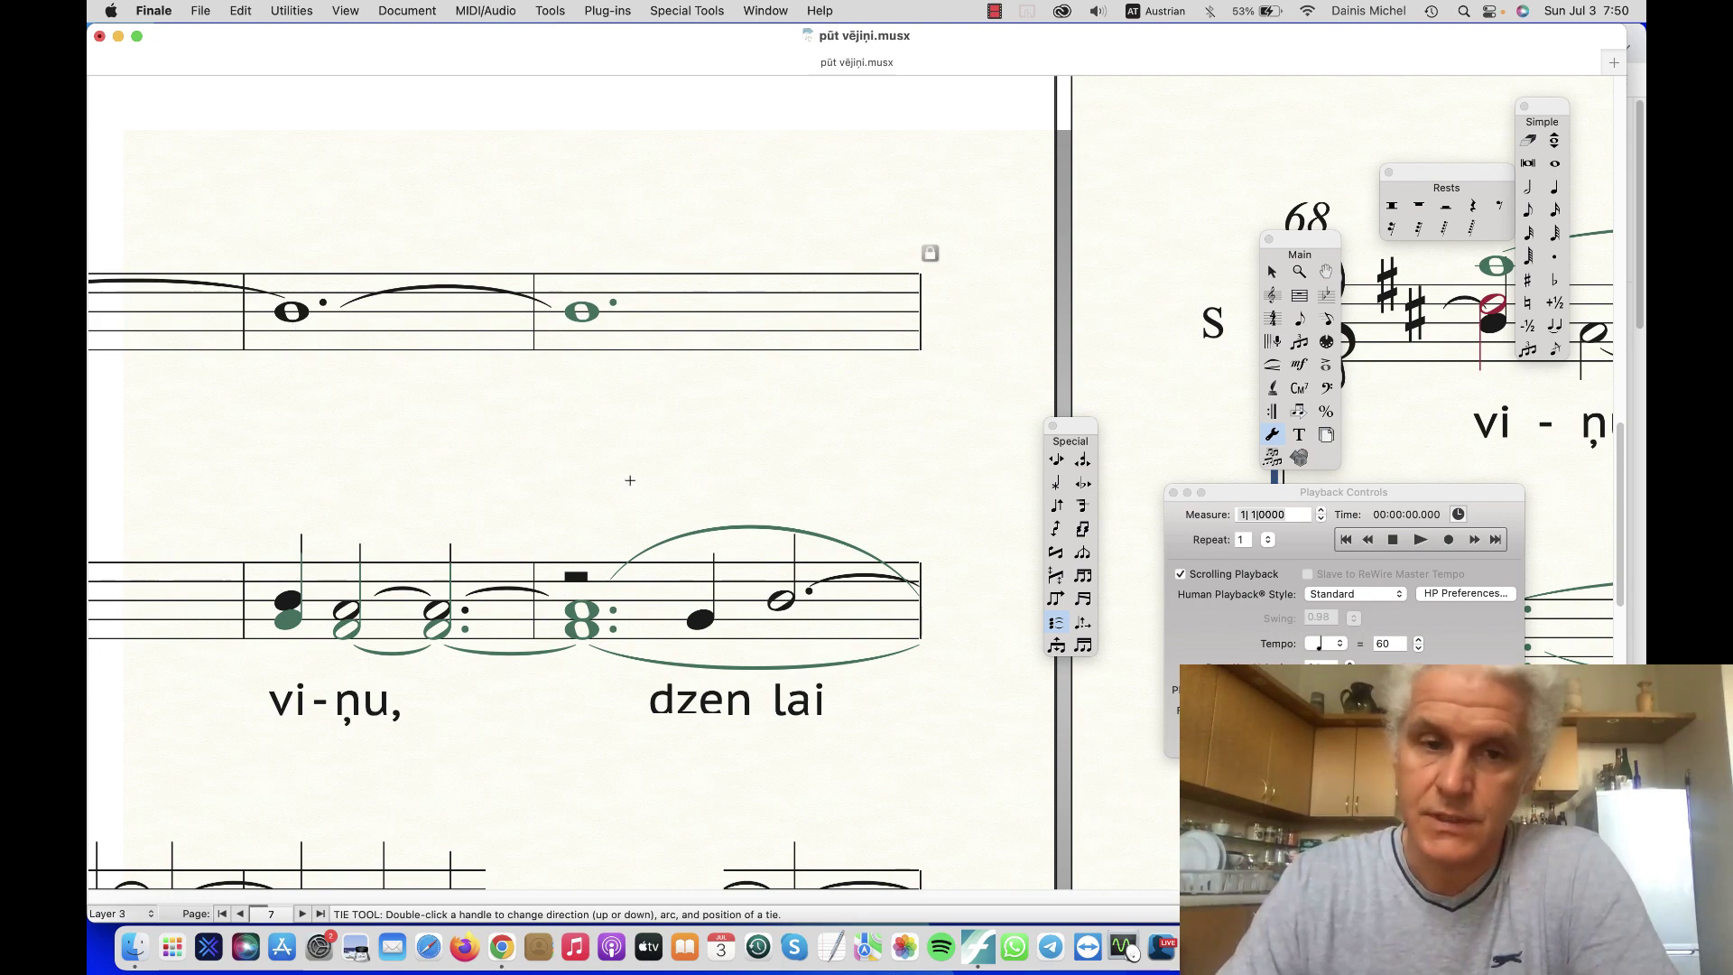
{"action": "scroll", "coordinate": [630, 480], "scroll_direction": "down", "scroll_amount": 3}
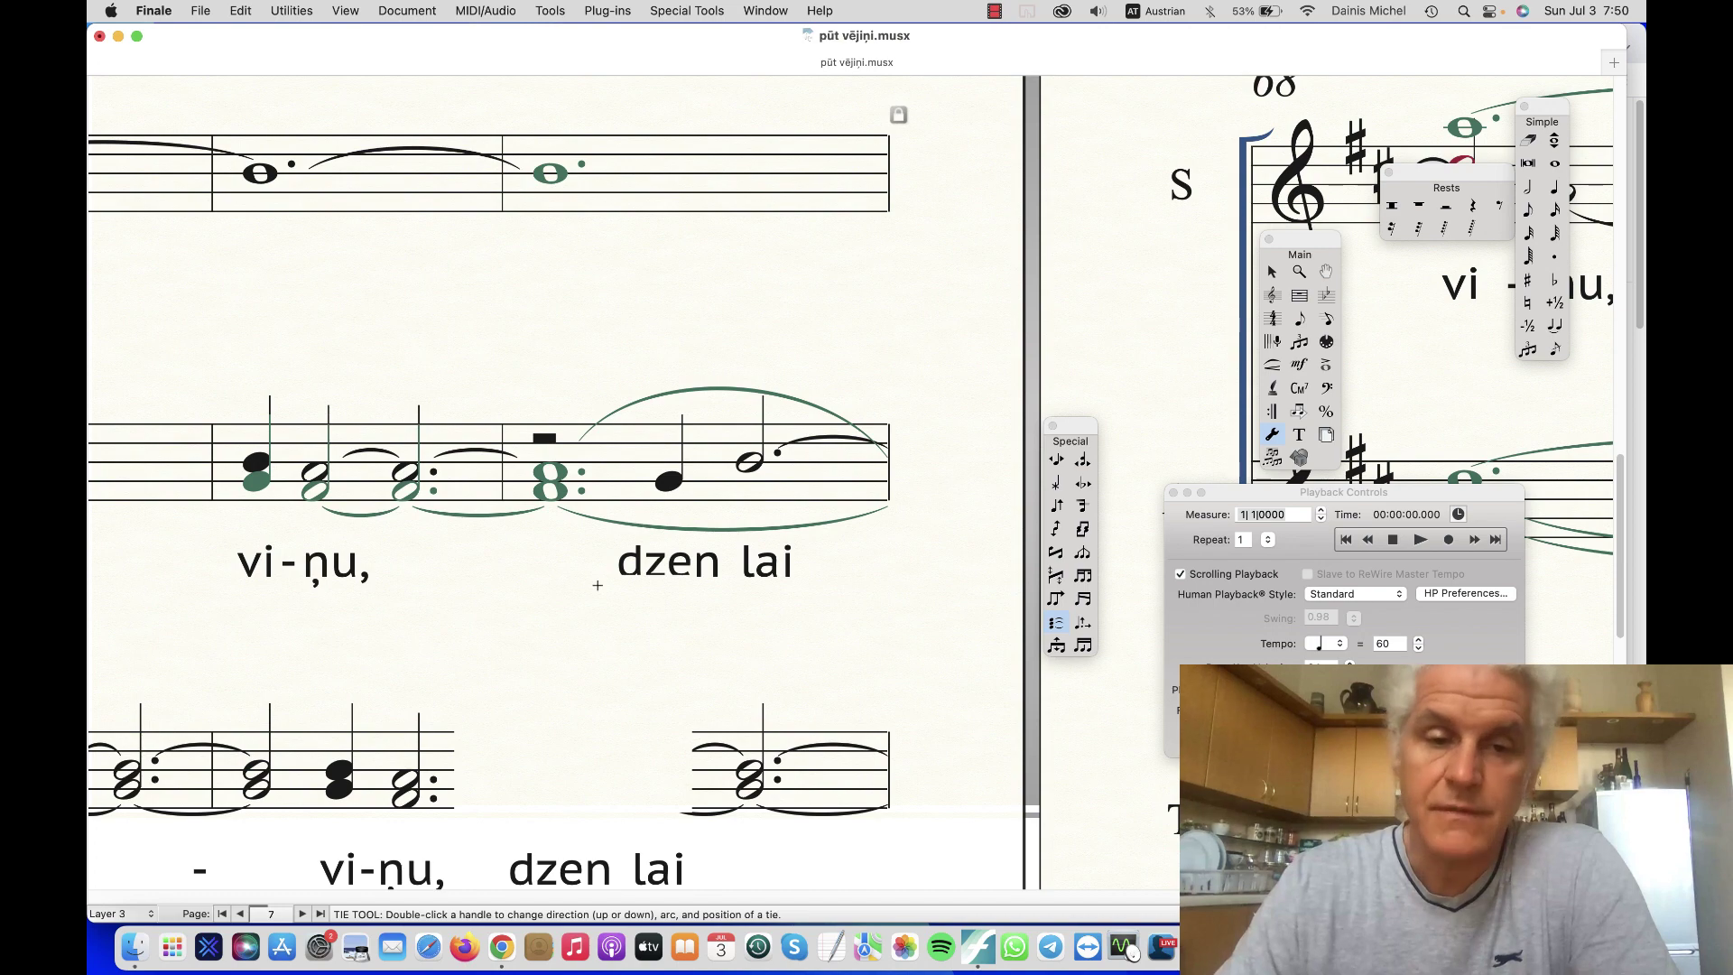
{"action": "left_click", "coordinate": [348, 10]}
{"action": "left_click", "coordinate": [362, 93]}
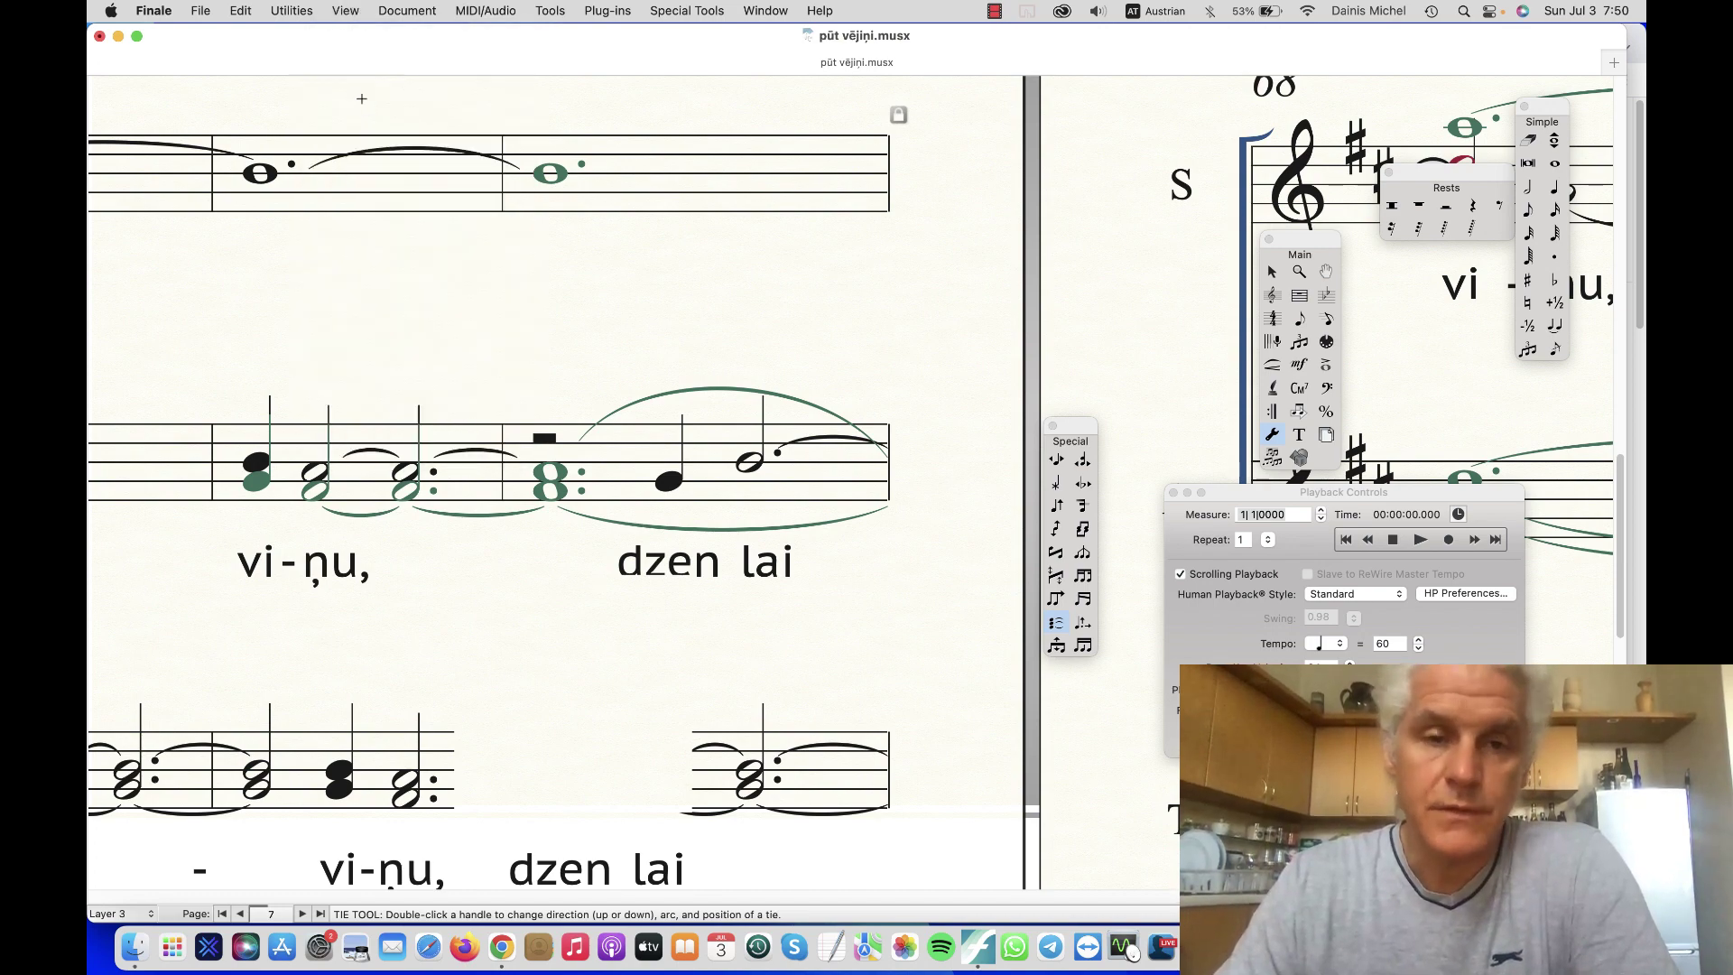
{"action": "scroll", "coordinate": [459, 317], "scroll_direction": "up", "scroll_amount": 5}
{"action": "scroll", "coordinate": [459, 317], "scroll_direction": "up", "scroll_amount": 5}
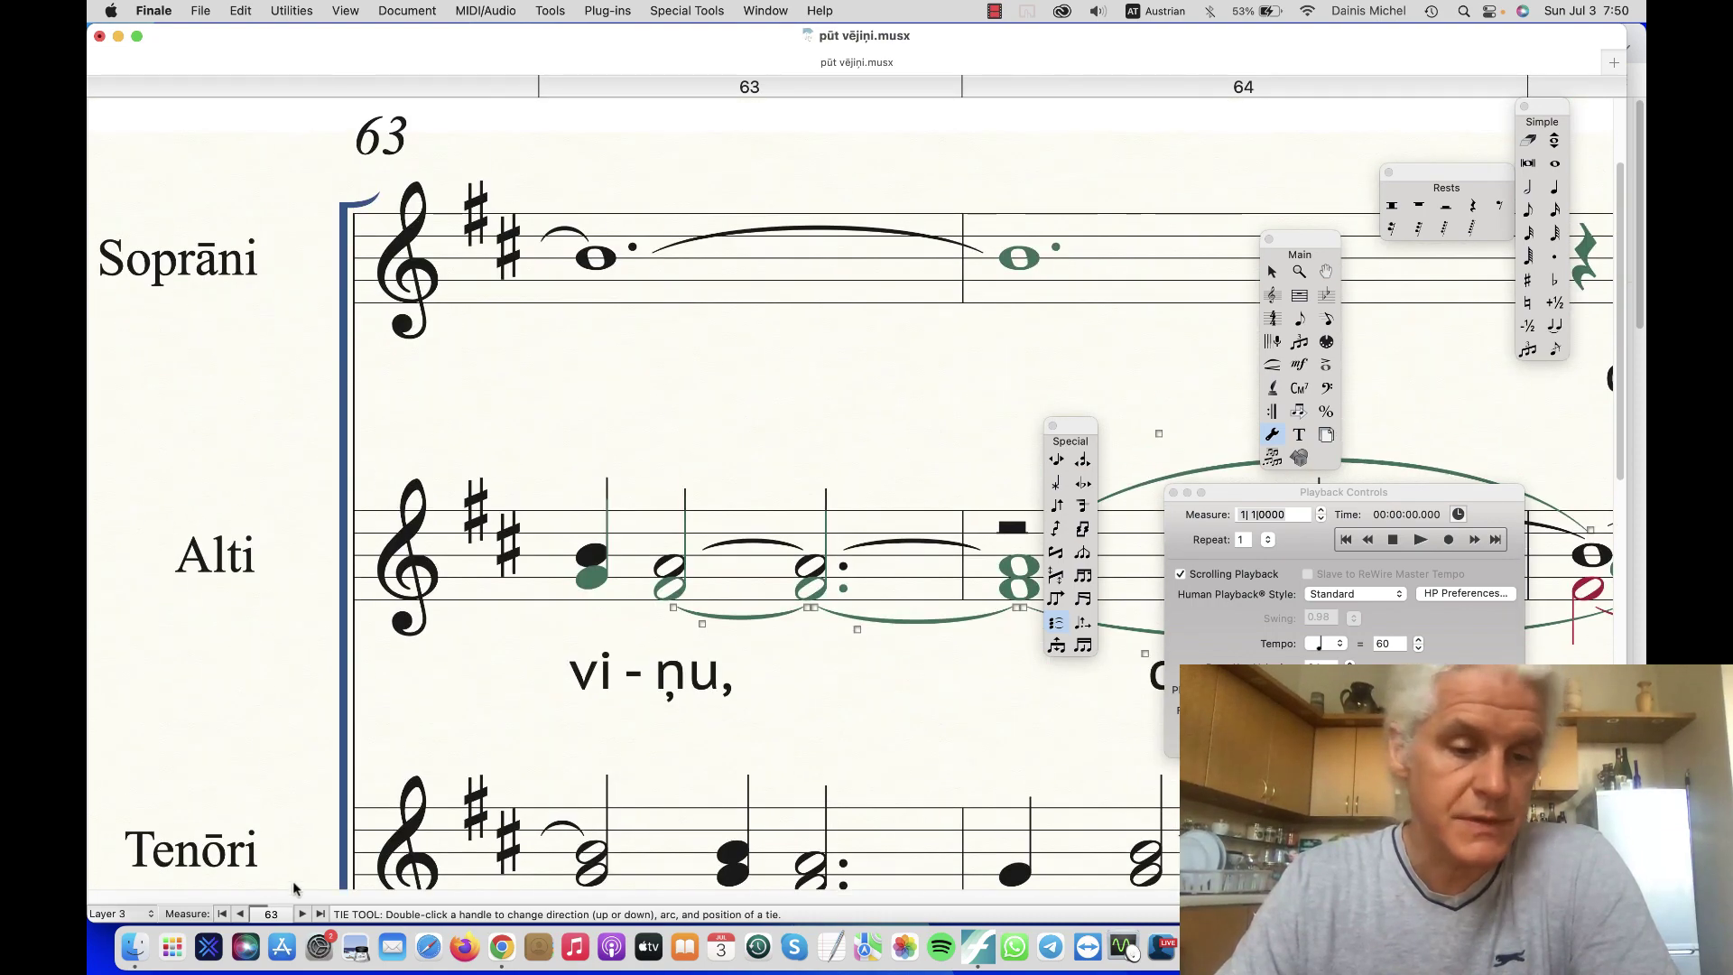
{"action": "left_click", "coordinate": [302, 913]}
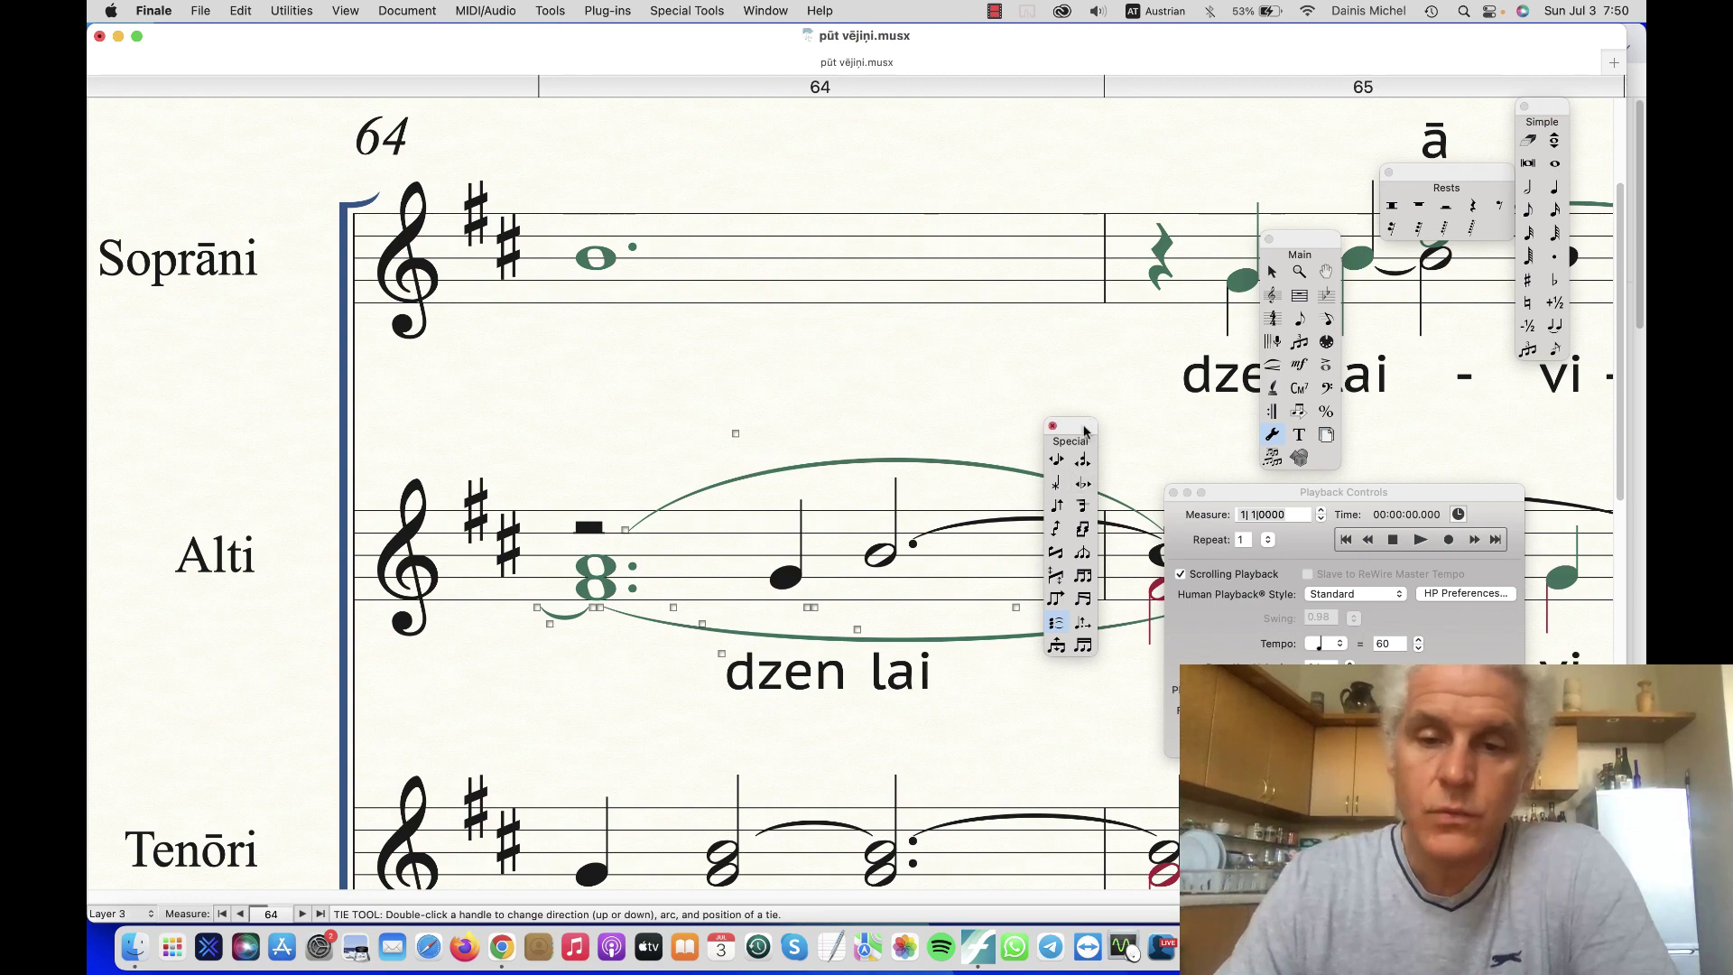
Move the Special Tools palette and Playback Controls clear of the Alti staff in measures 64–65, and reactivate the special tools.
{"action": "left_click_drag", "start_coordinate": [1079, 429], "coordinate": [1575, 432]}
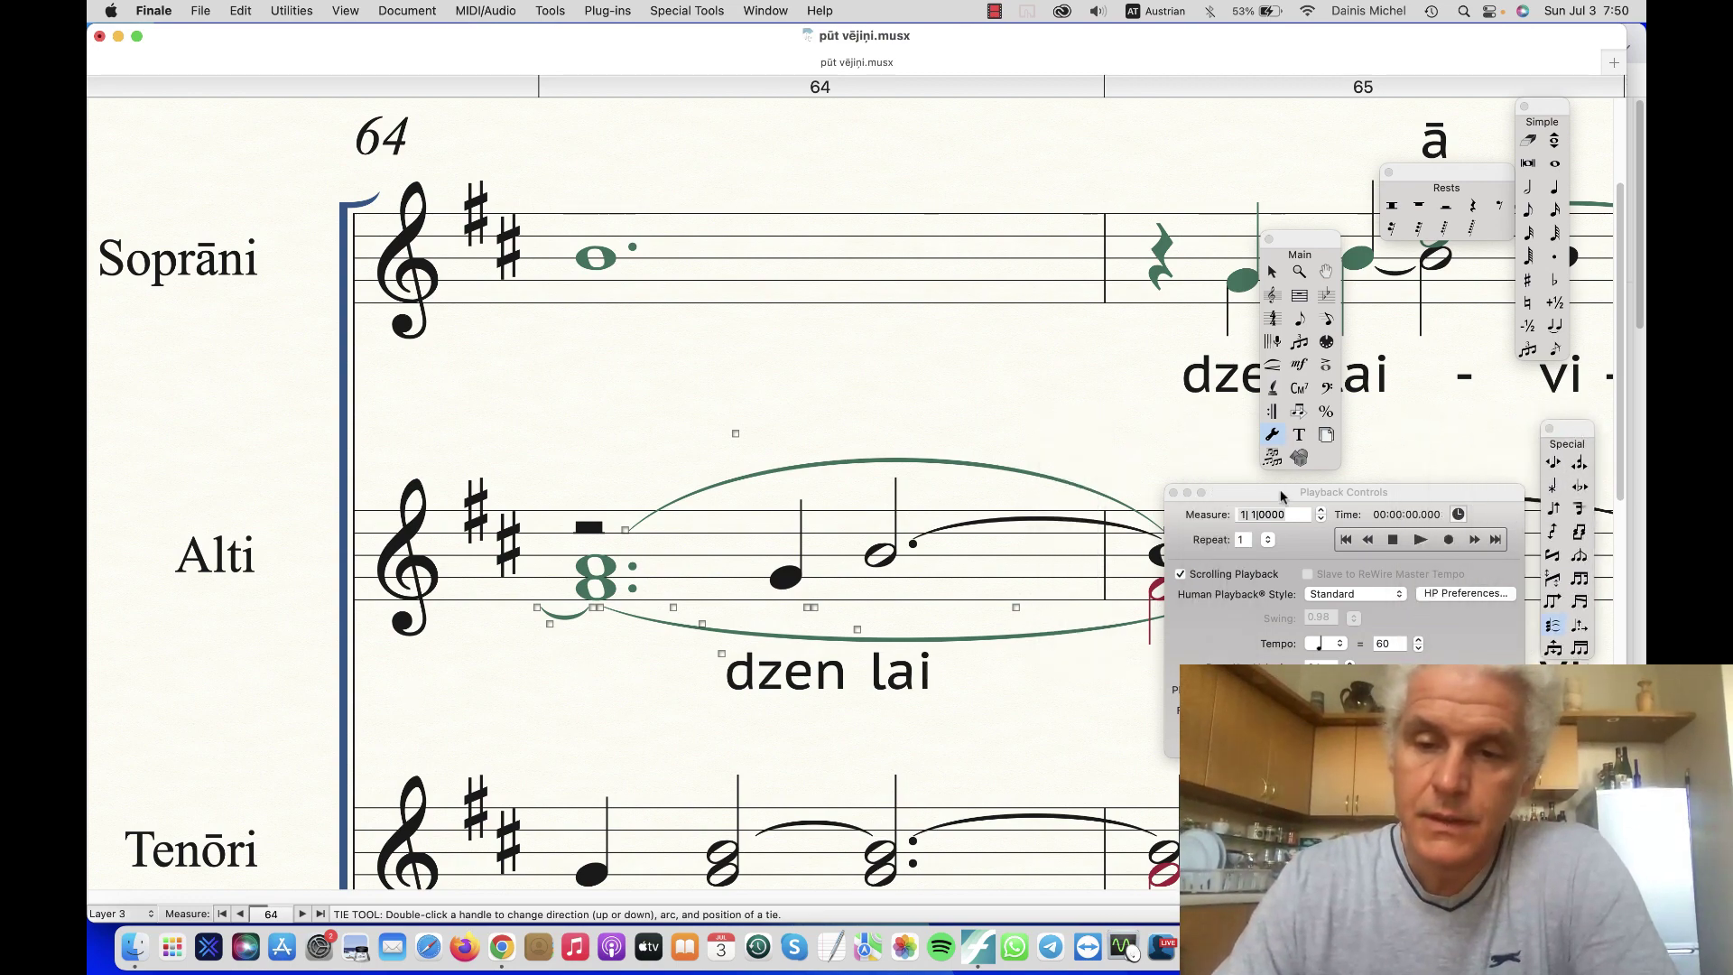
{"action": "left_click_drag", "start_coordinate": [1278, 499], "coordinate": [1521, 490]}
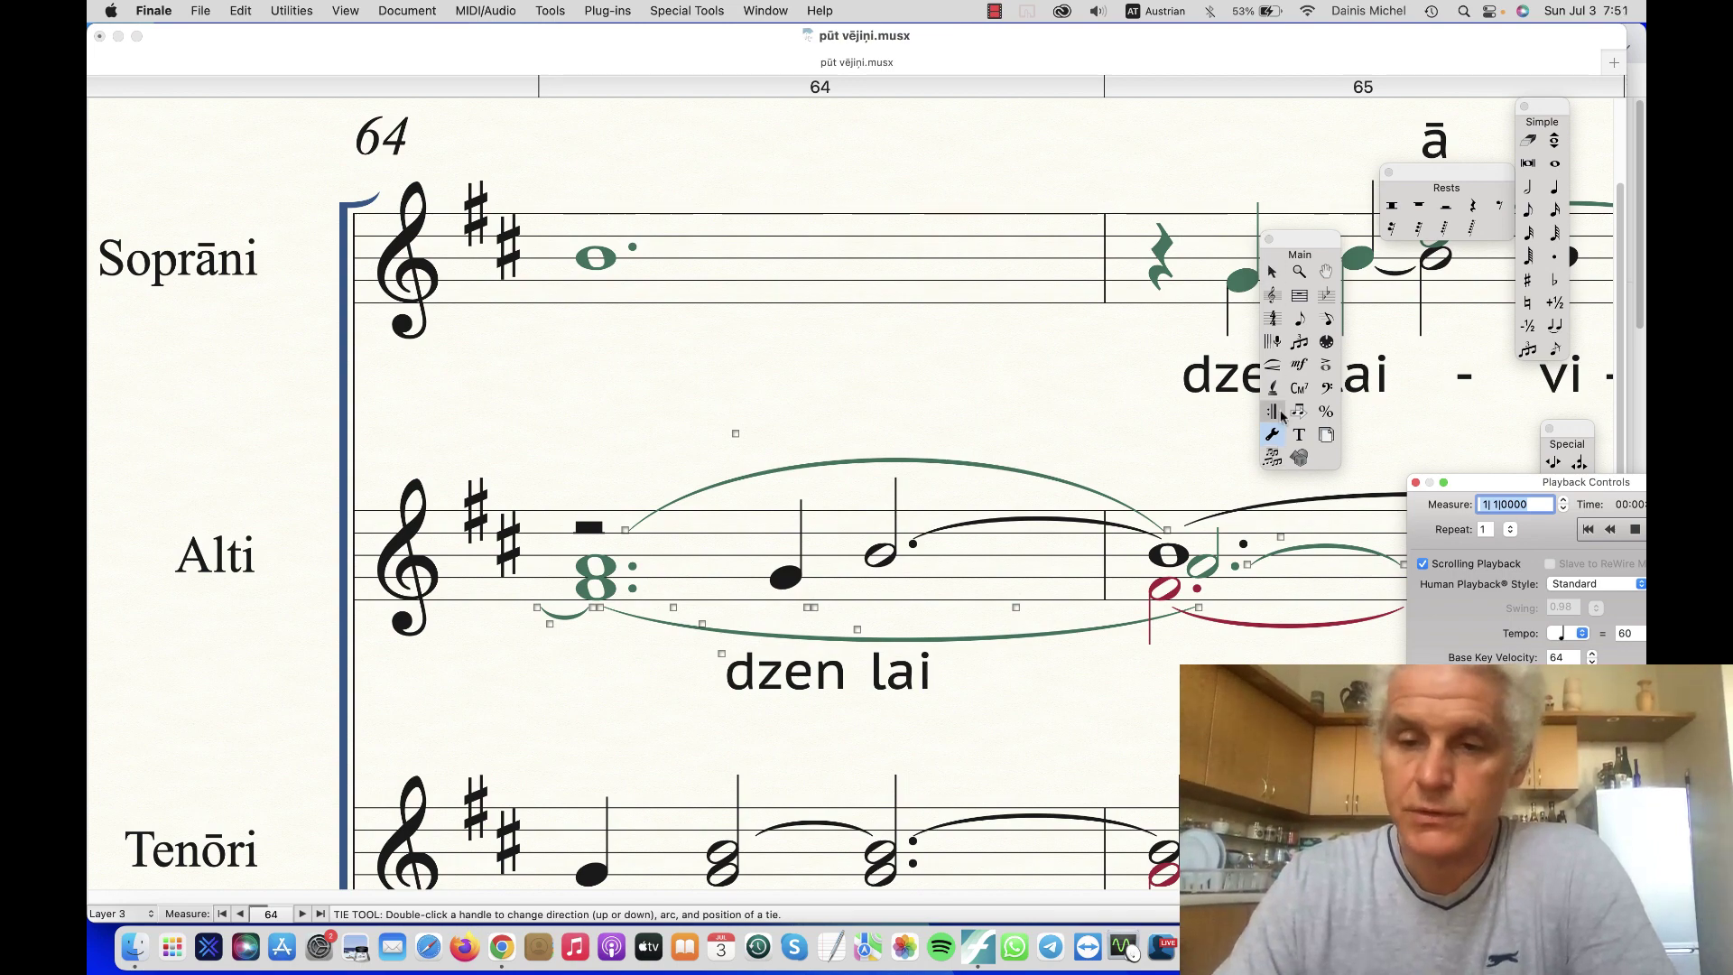
{"action": "left_click", "coordinate": [1272, 271]}
{"action": "left_click", "coordinate": [1272, 435]}
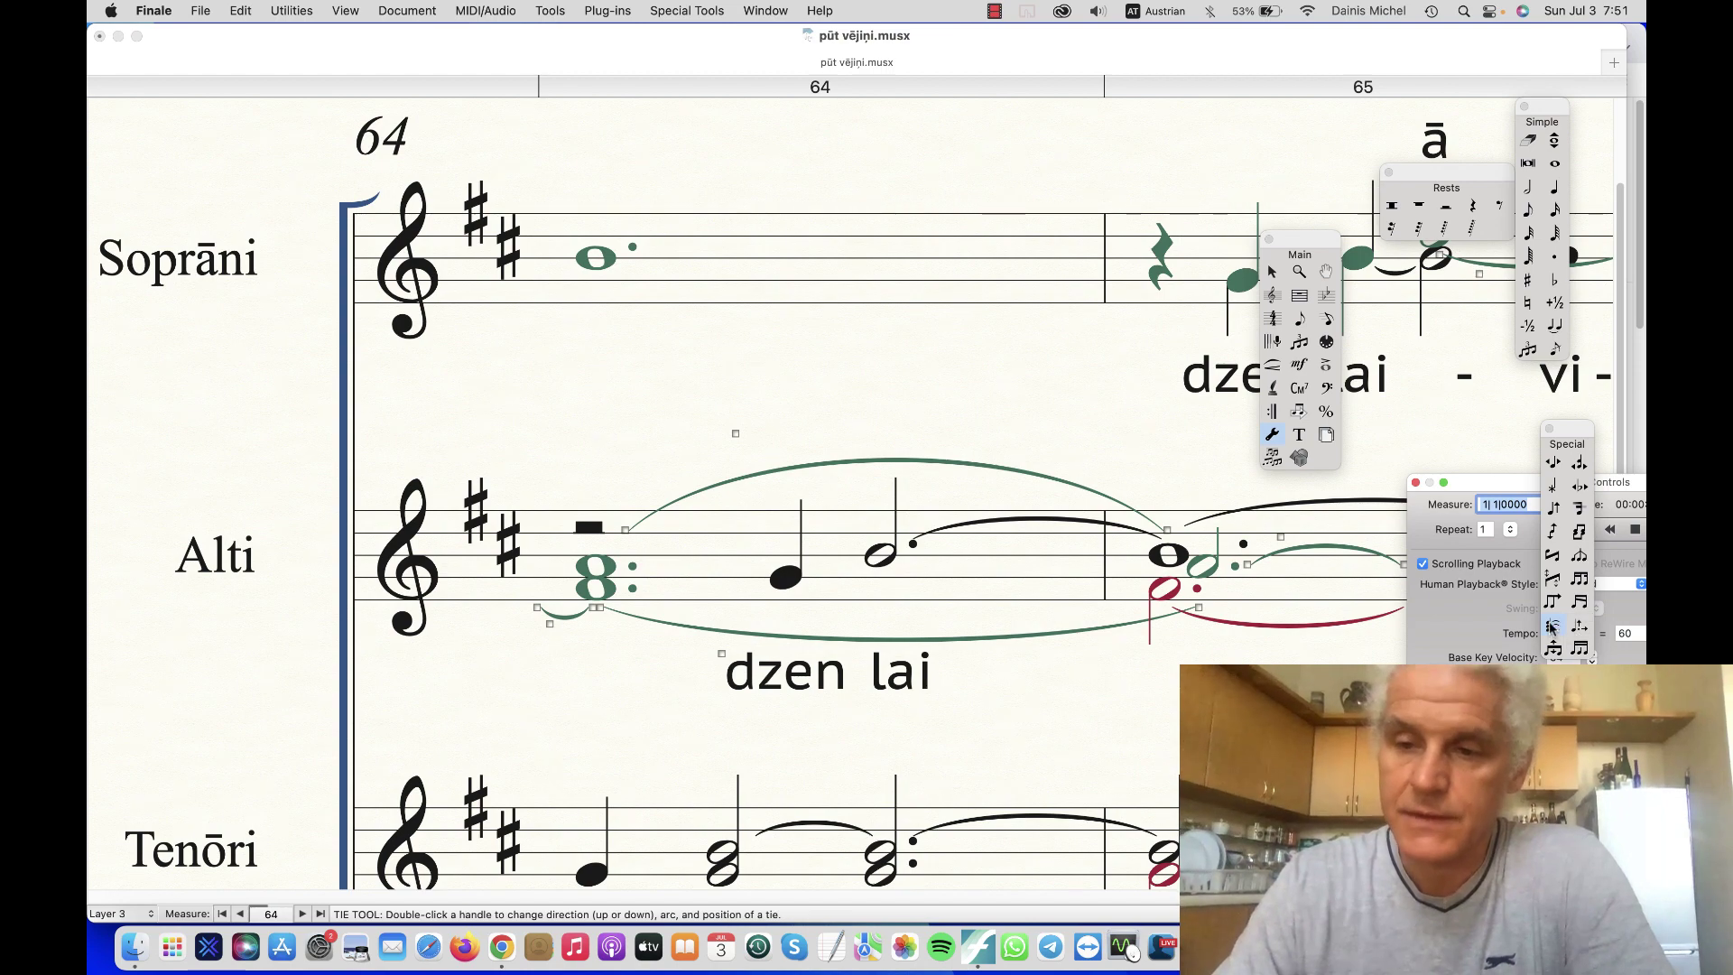
{"action": "left_click_drag", "start_coordinate": [1570, 433], "coordinate": [1468, 516]}
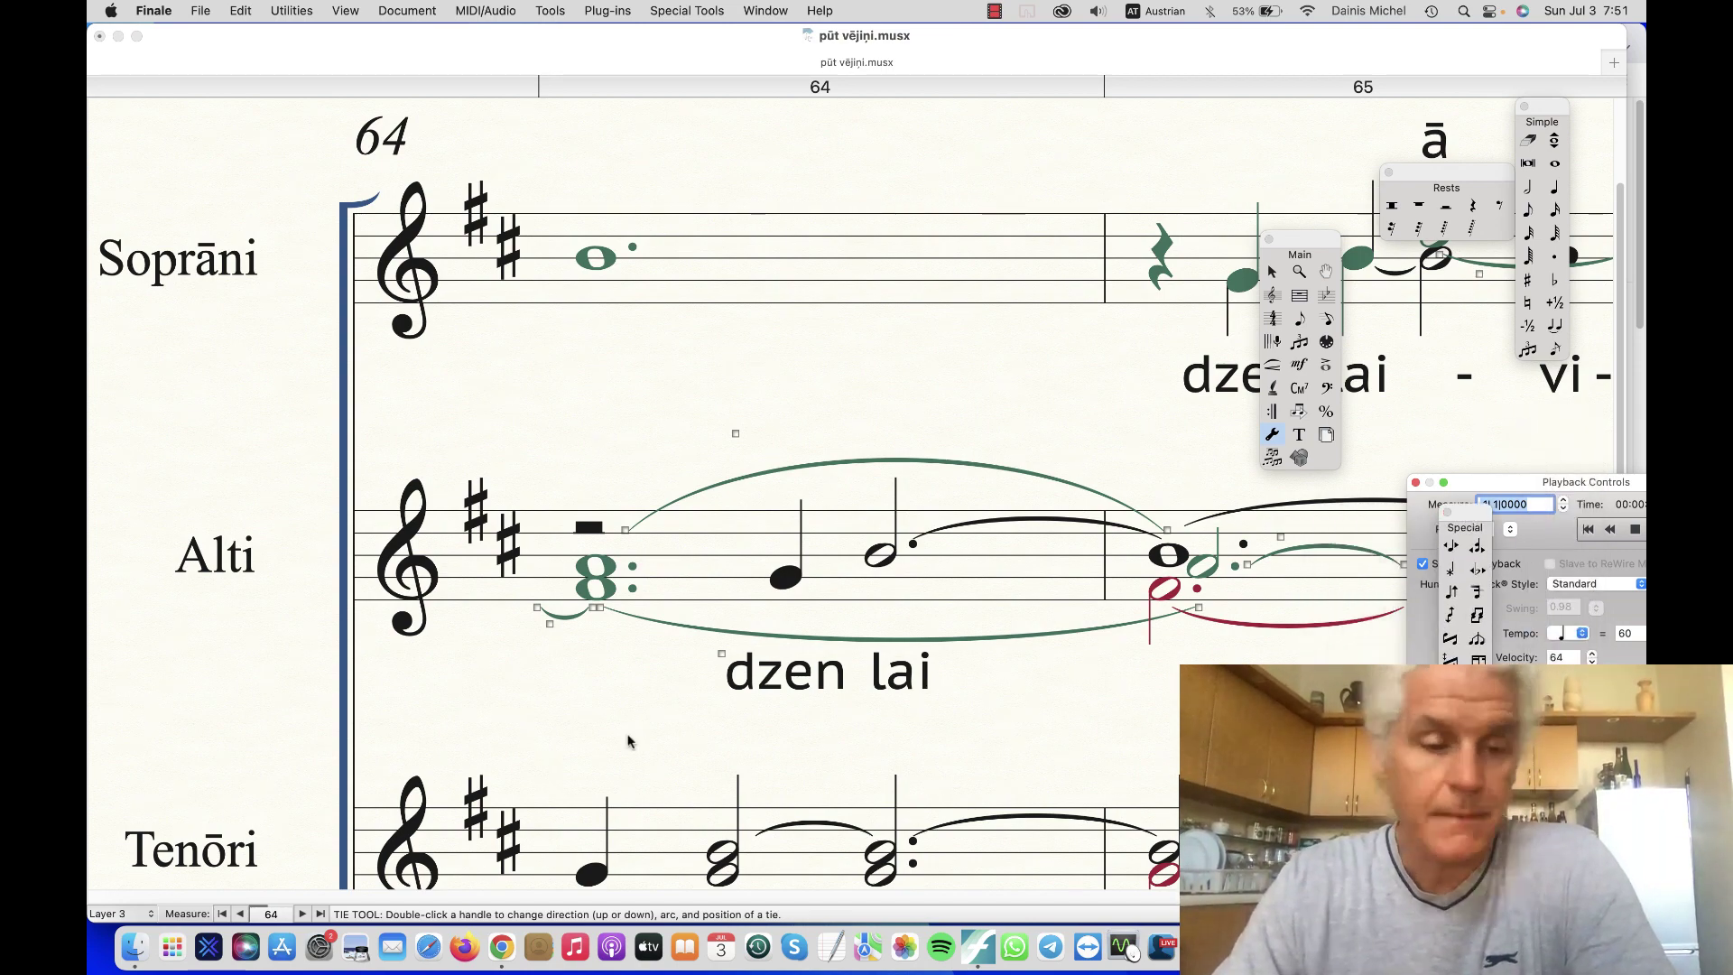
Reshape the upper green Alti tie in measure 64, lowering its start and placing its end at a tie adjustment of about (-0.139, 0.080).
{"action": "left_click", "coordinate": [735, 429]}
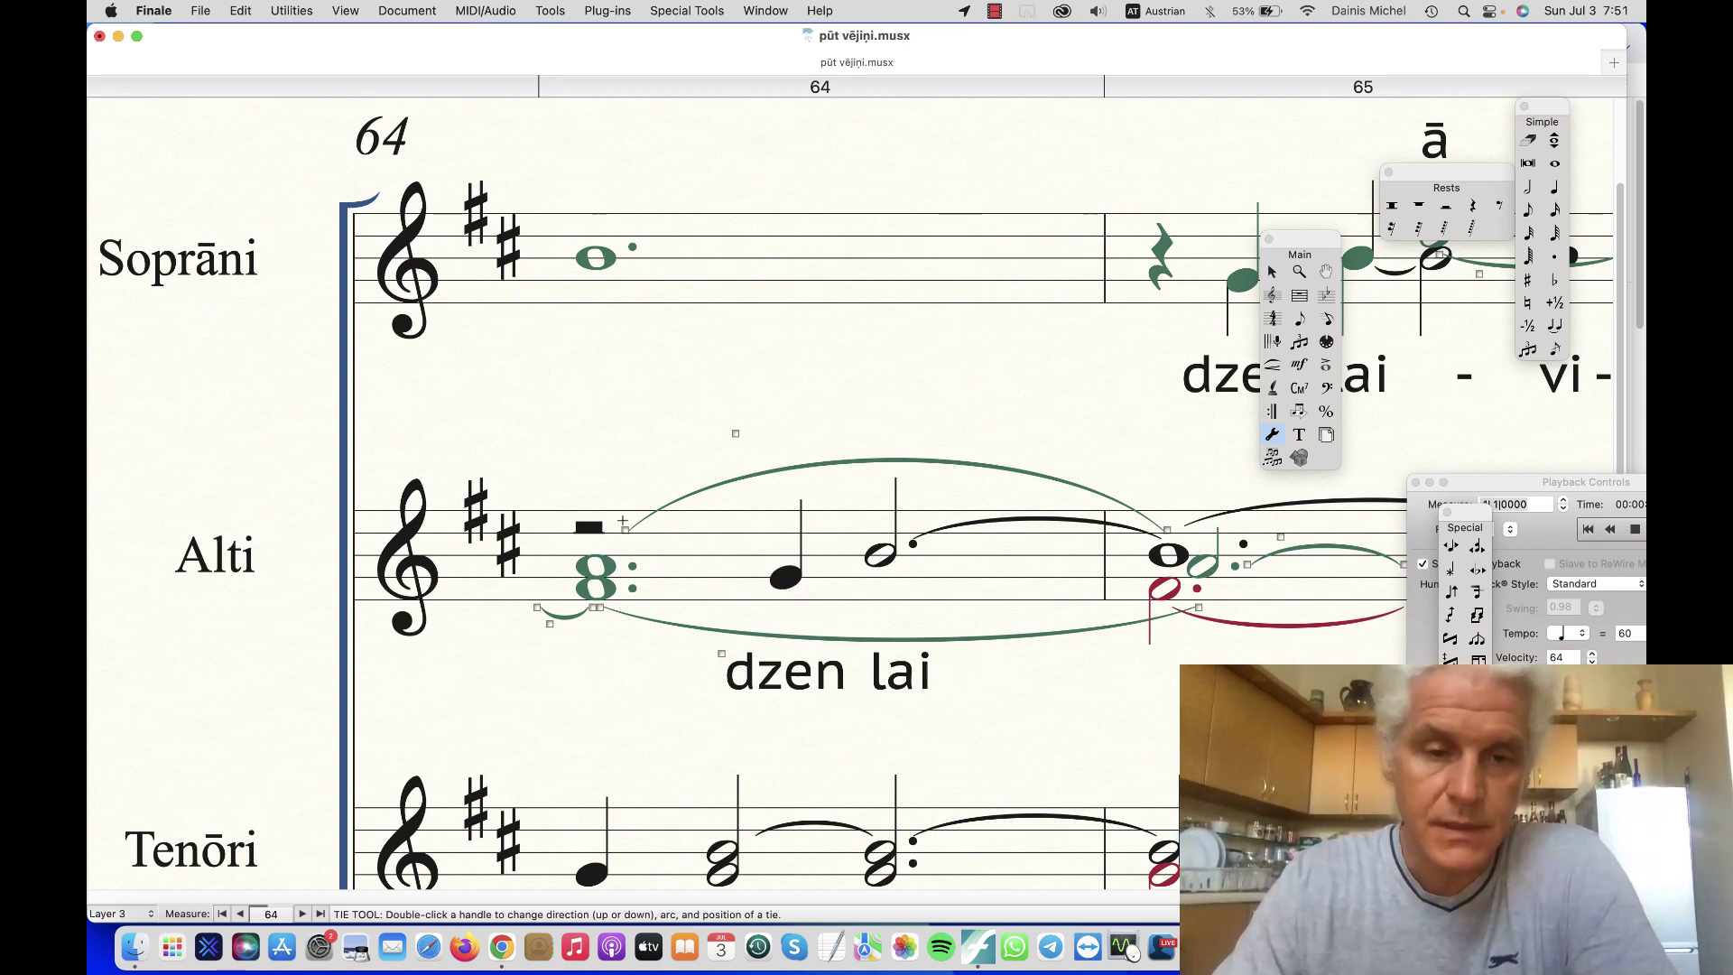
{"action": "mouse_move", "coordinate": [625, 530]}
{"action": "left_mouse_down"}
{"action": "mouse_move", "coordinate": [655, 487]}
{"action": "mouse_move", "coordinate": [664, 517]}
{"action": "mouse_move", "coordinate": [614, 540]}
{"action": "mouse_move", "coordinate": [629, 573]}
{"action": "mouse_move", "coordinate": [618, 542]}
{"action": "left_mouse_up"}
{"action": "left_click_drag", "start_coordinate": [727, 447], "coordinate": [730, 439]}
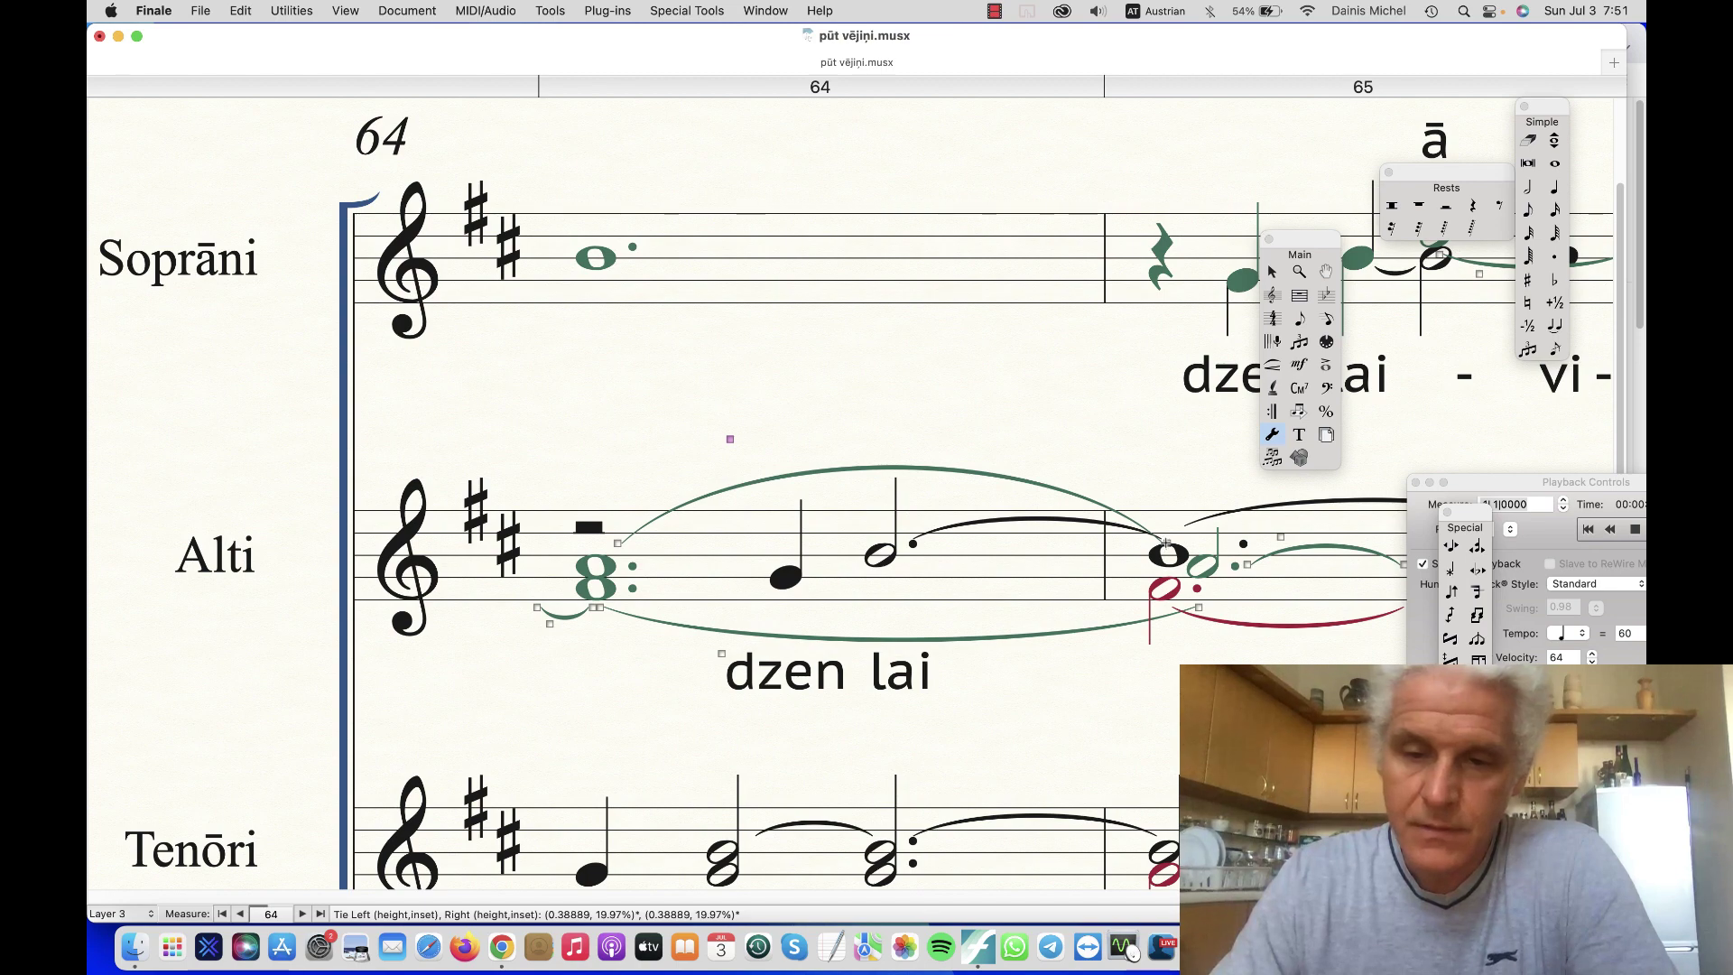
{"action": "mouse_move", "coordinate": [1167, 544]}
{"action": "left_mouse_down"}
{"action": "mouse_move", "coordinate": [1167, 523]}
{"action": "mouse_move", "coordinate": [1208, 536]}
{"action": "mouse_move", "coordinate": [1169, 532]}
{"action": "left_mouse_up"}
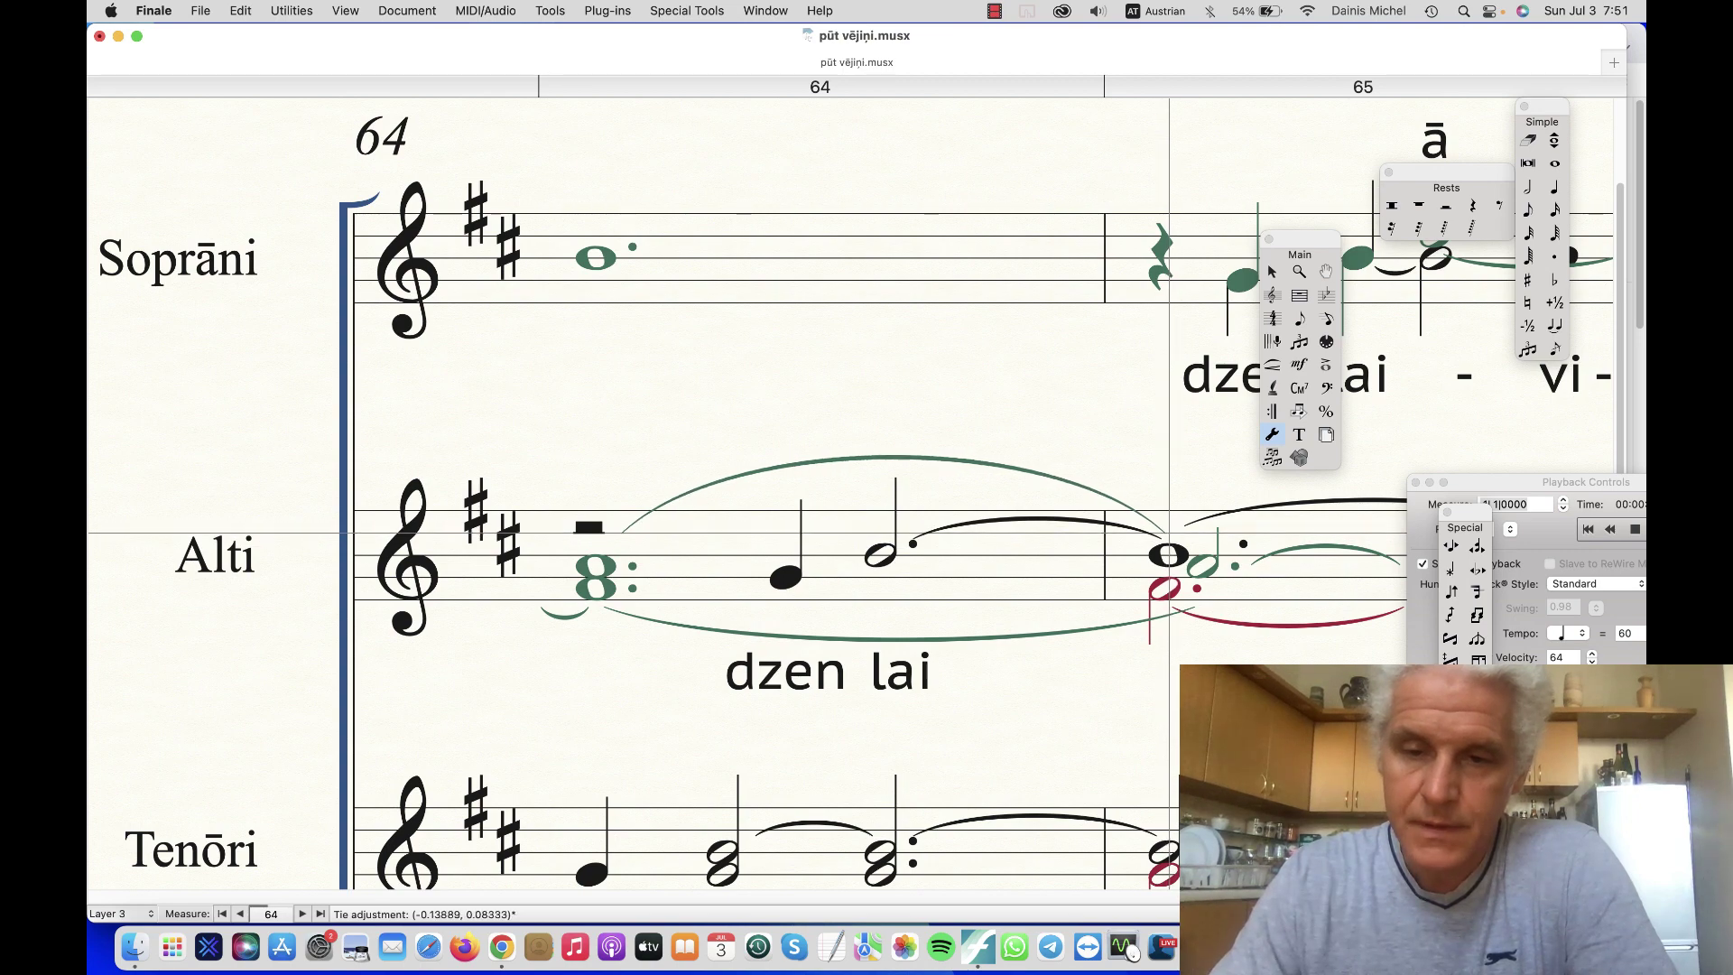
{"action": "left_click_drag", "start_coordinate": [1169, 533], "coordinate": [1169, 534]}
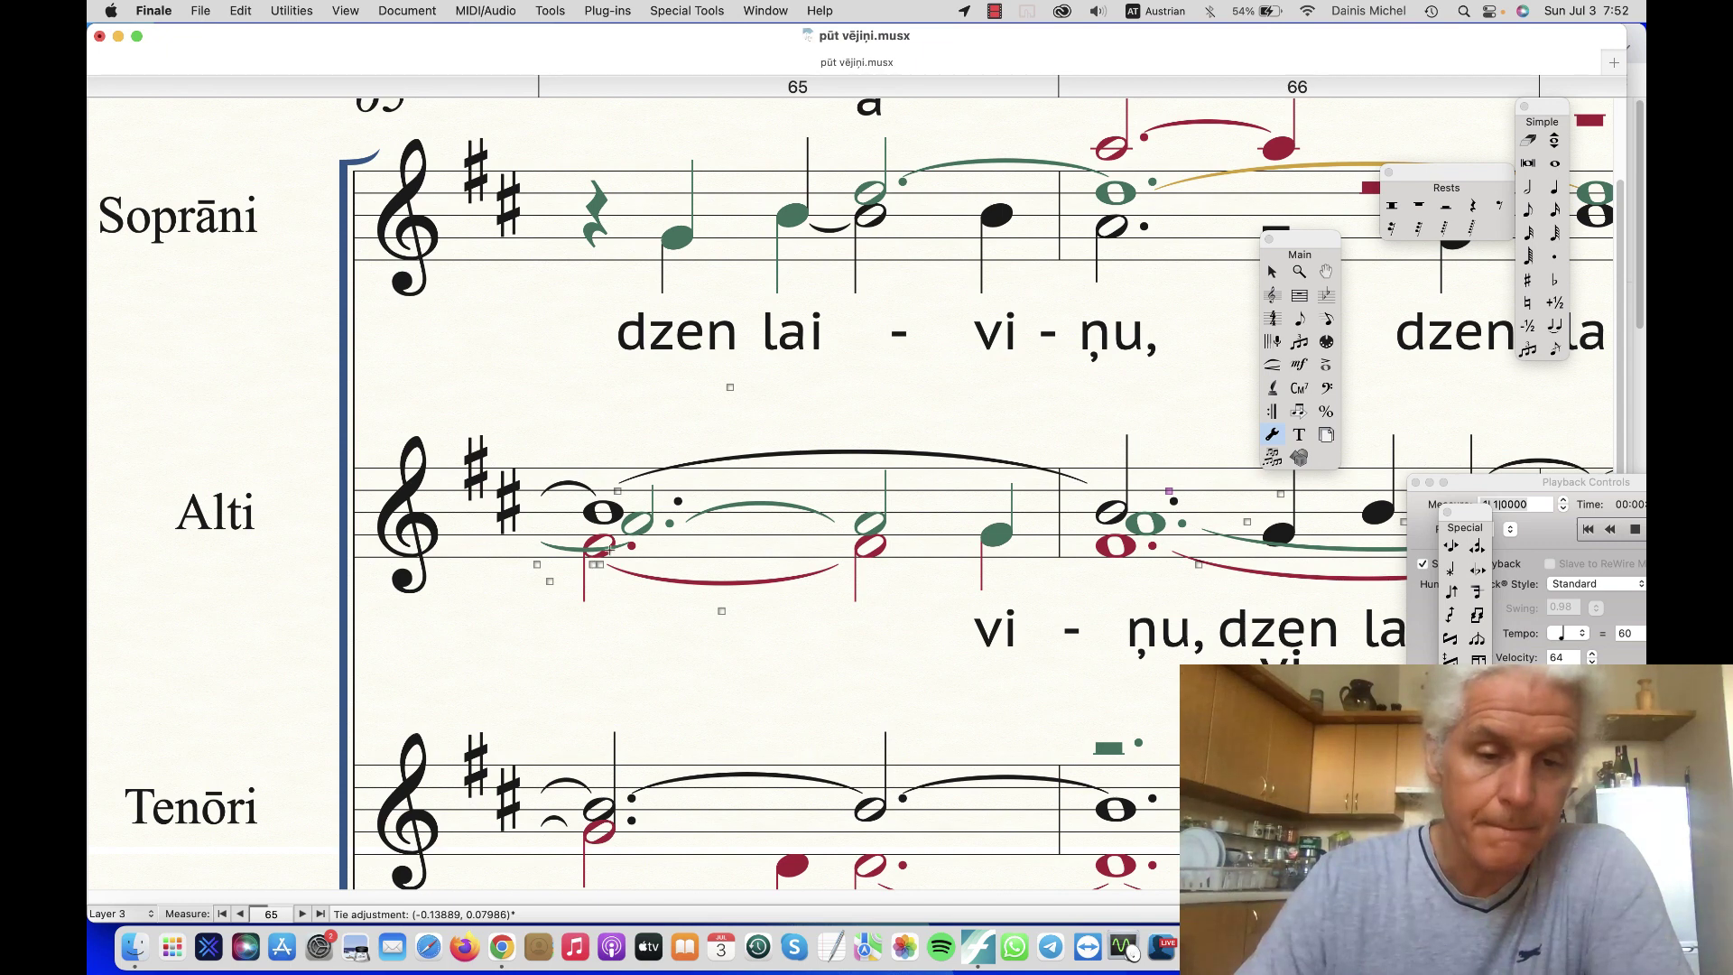
Select the Alti staff in measure 65 and reposition both ends of the incoming green tie, its end at about (-0.083, 0.024).
{"action": "left_click", "coordinate": [594, 559]}
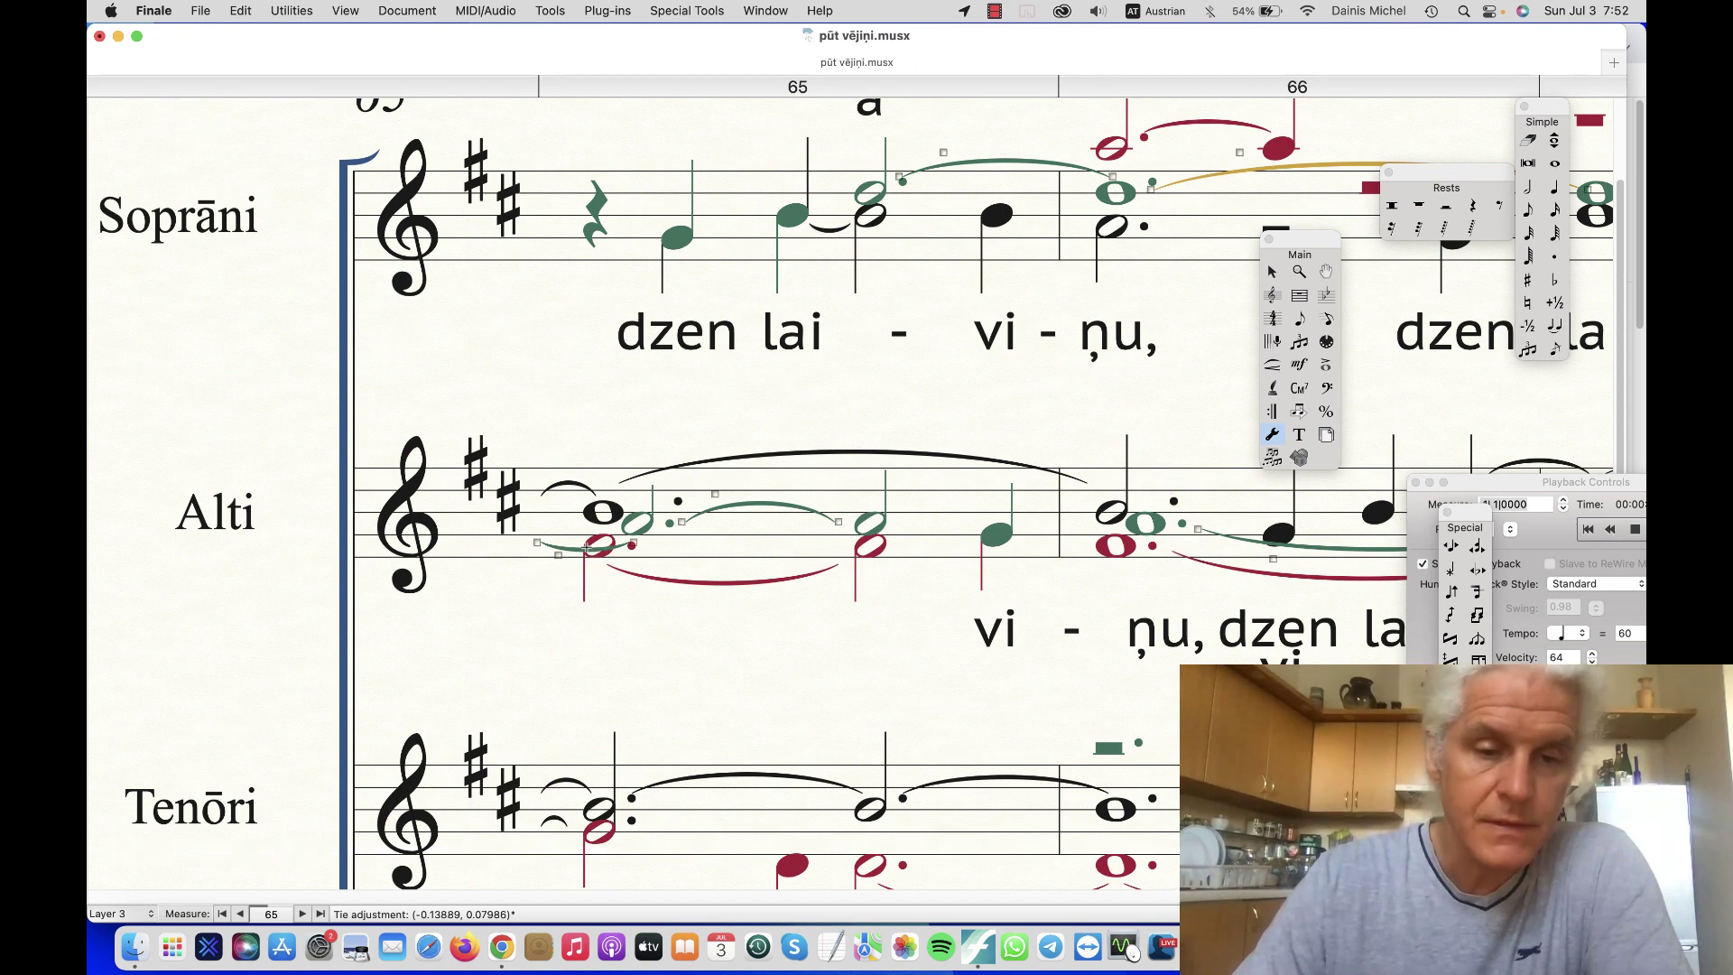
{"action": "left_click", "coordinate": [559, 540]}
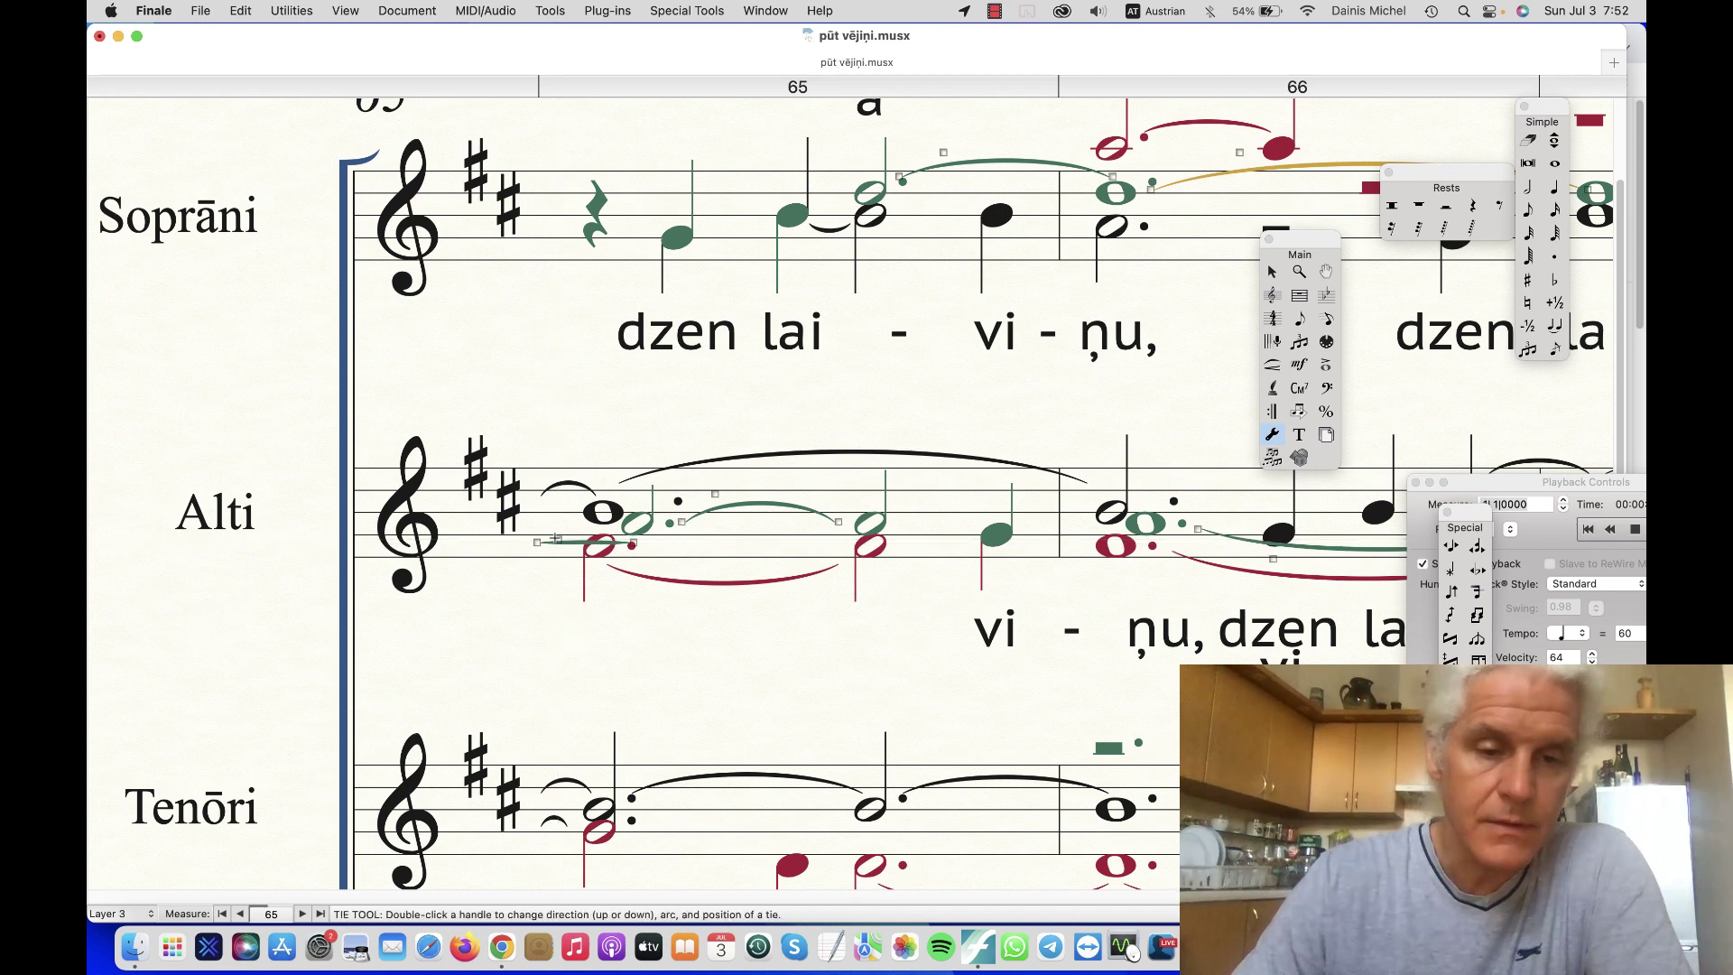
{"action": "left_click_drag", "start_coordinate": [559, 540], "coordinate": [511, 525]}
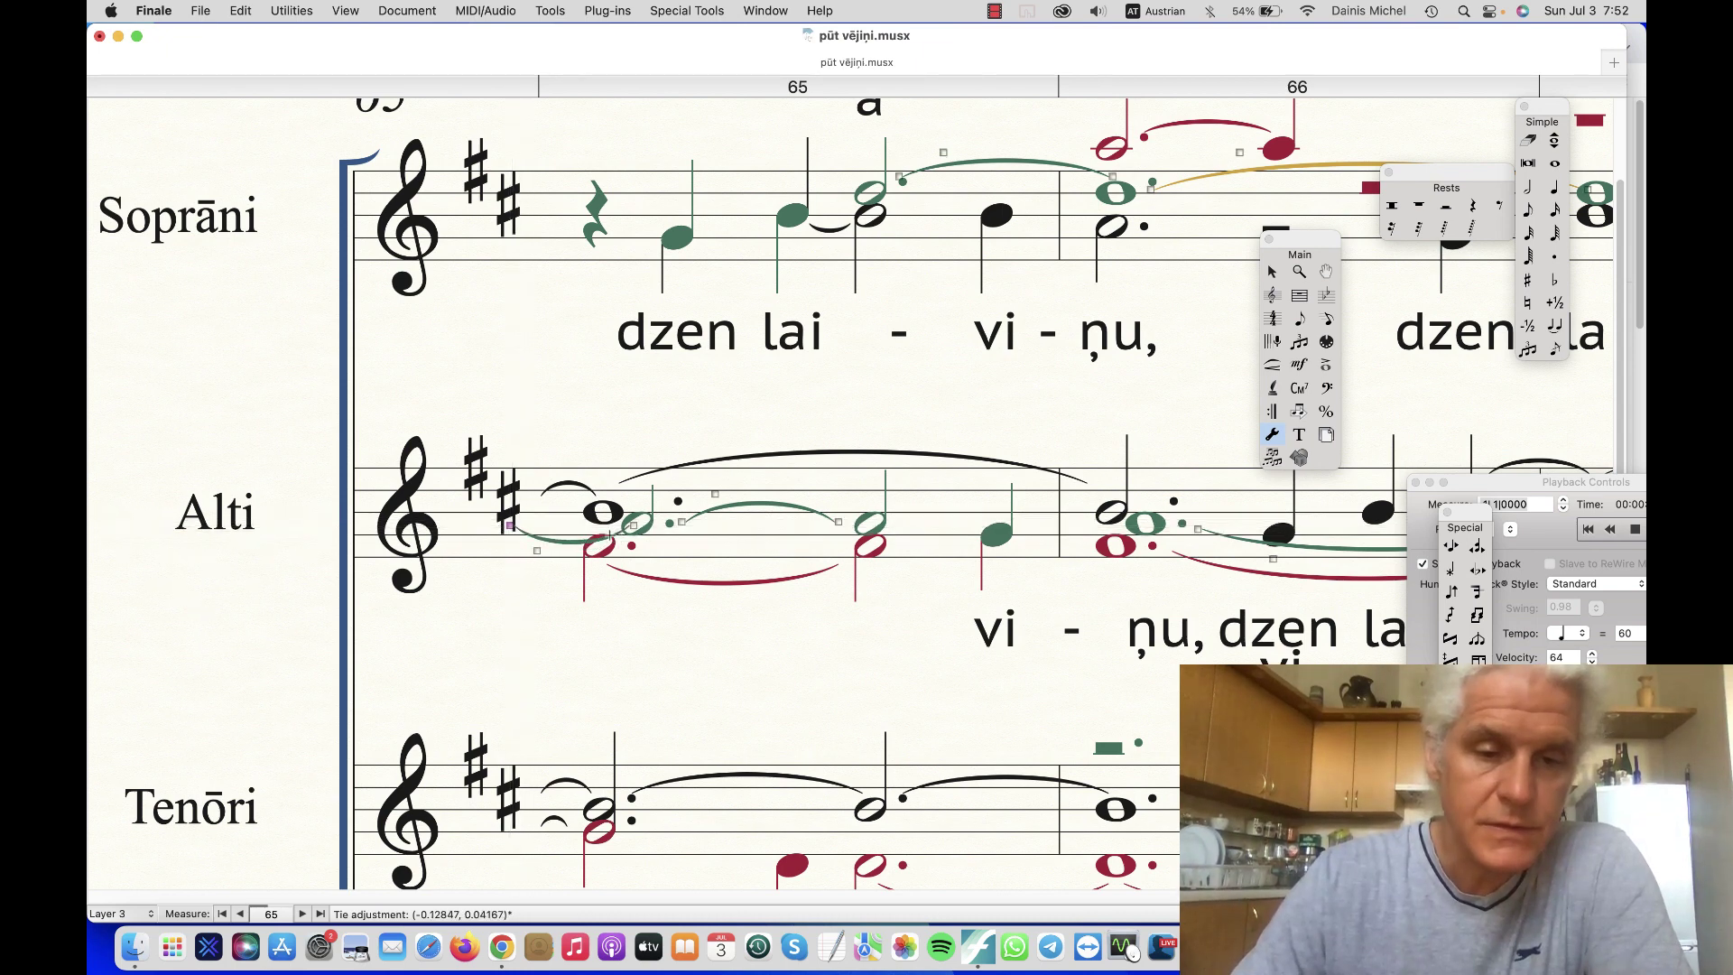
{"action": "mouse_move", "coordinate": [629, 524]}
{"action": "left_mouse_down"}
{"action": "mouse_move", "coordinate": [585, 532]}
{"action": "mouse_move", "coordinate": [618, 530]}
{"action": "left_mouse_up"}
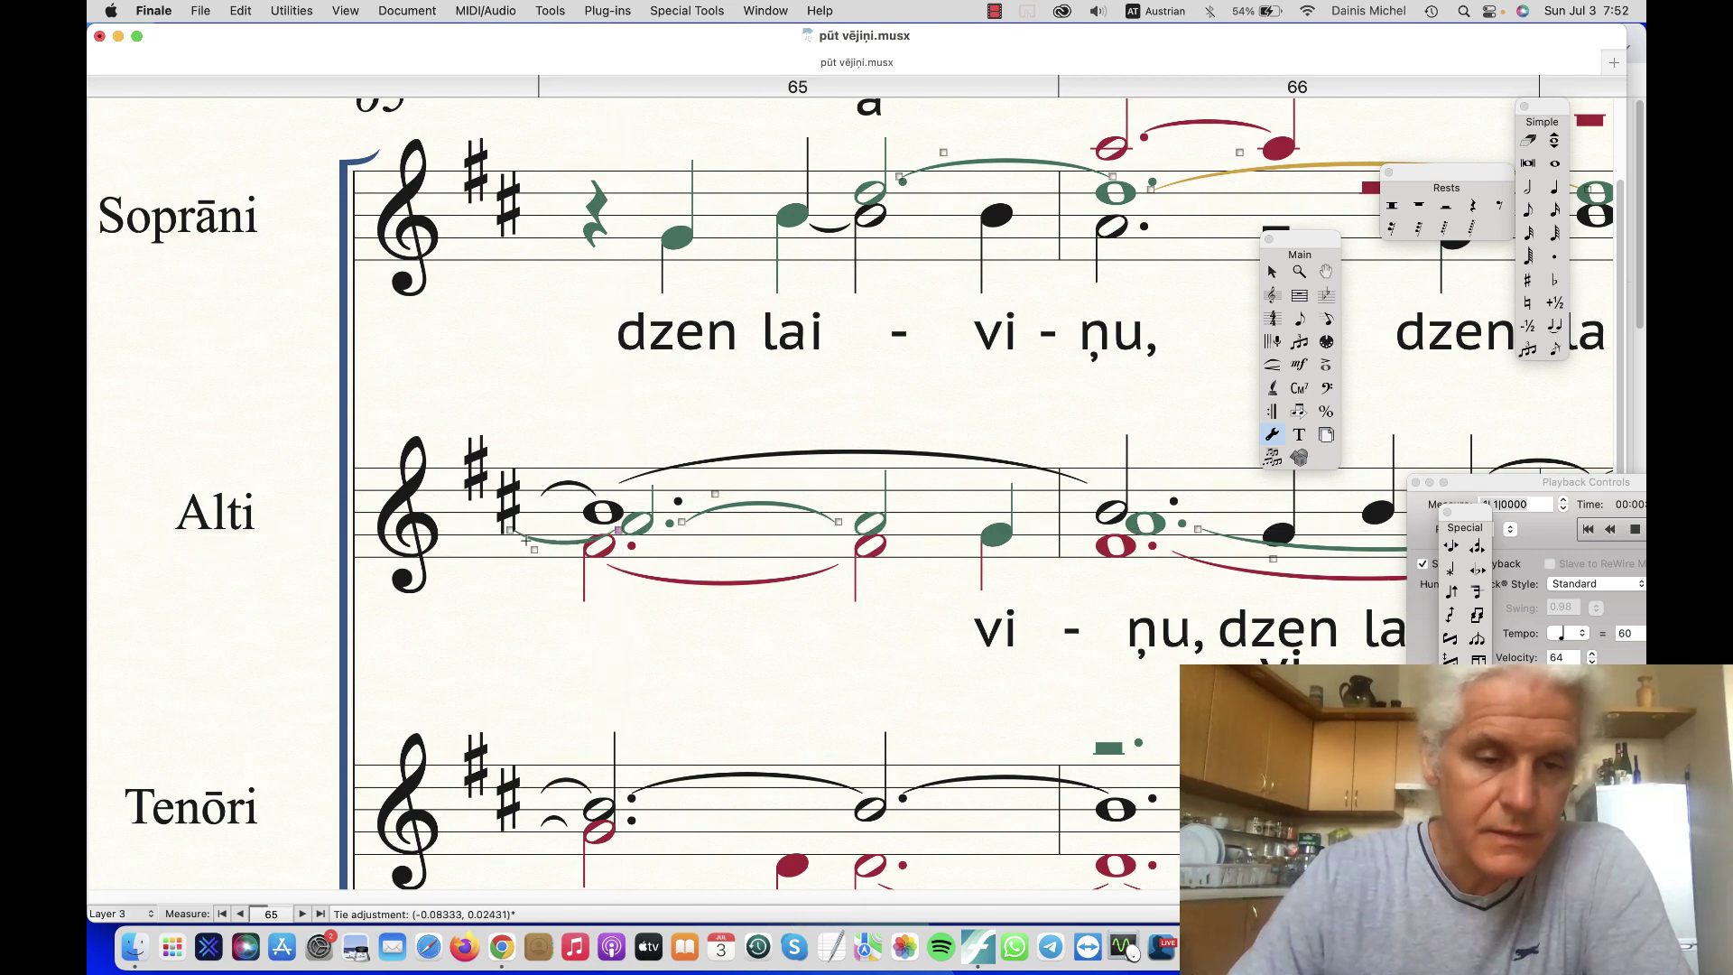
{"action": "left_click_drag", "start_coordinate": [510, 531], "coordinate": [531, 532]}
Shift the incoming green Alti tie in measure 65 earlier, ending just before the red note at a tie adjustment of about (-0.222, -0.010).
{"action": "left_click", "coordinate": [552, 550]}
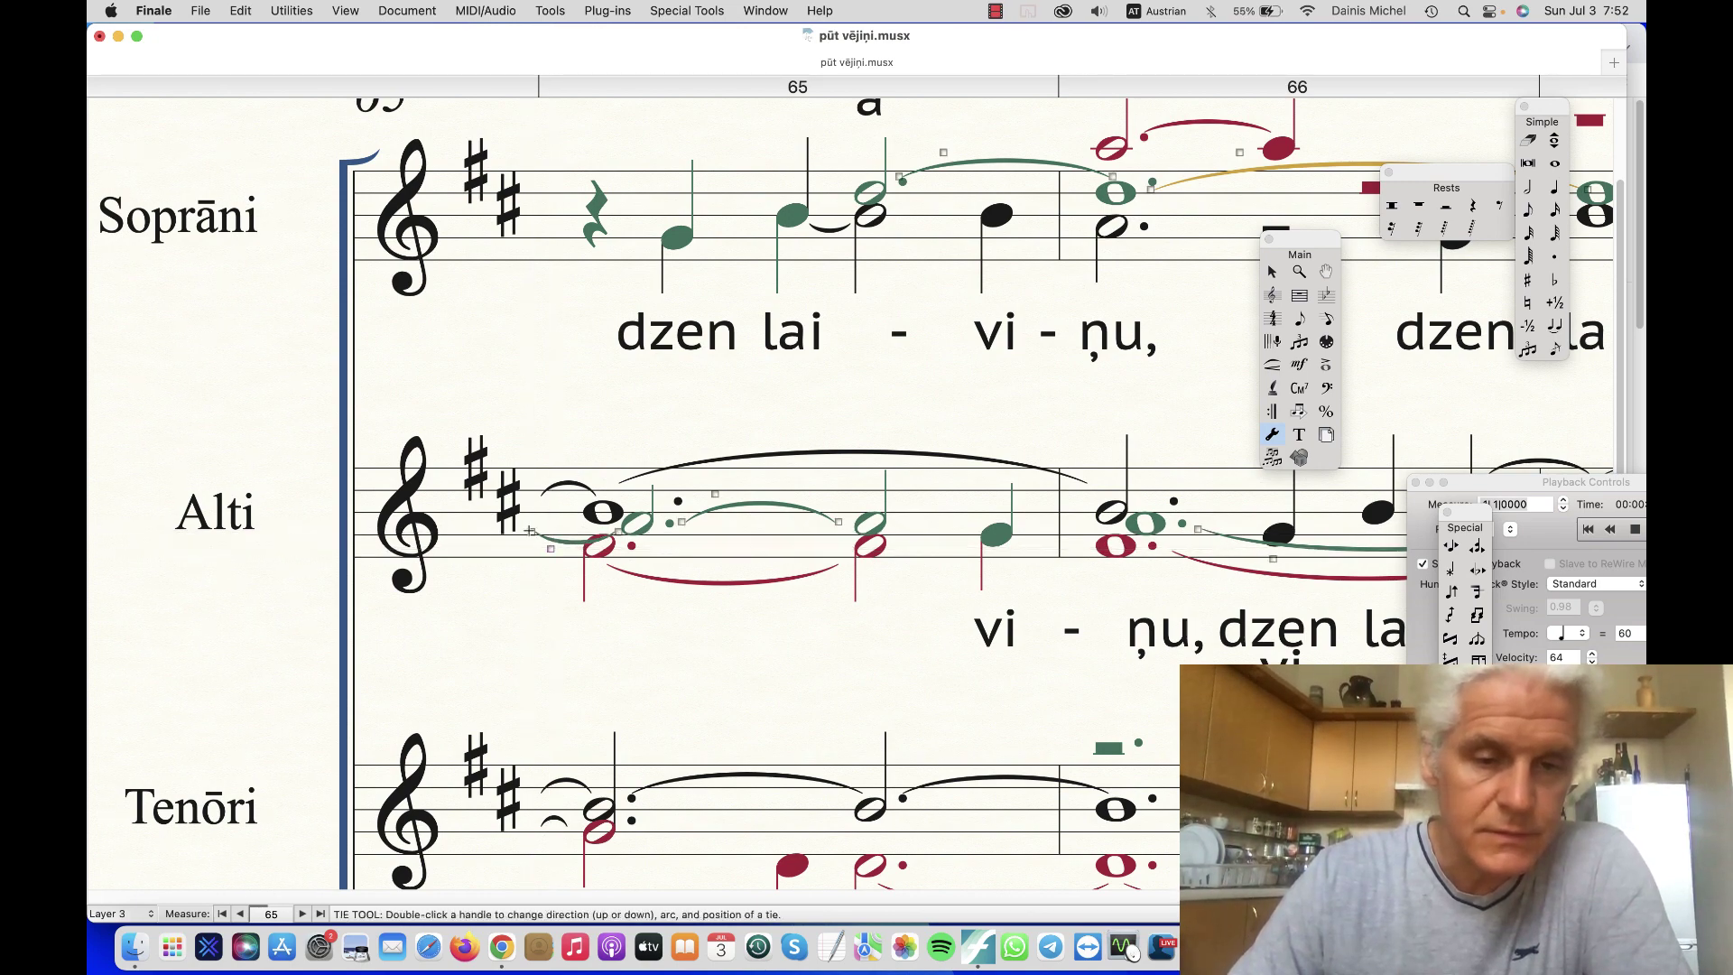
{"action": "left_click_drag", "start_coordinate": [533, 532], "coordinate": [569, 548]}
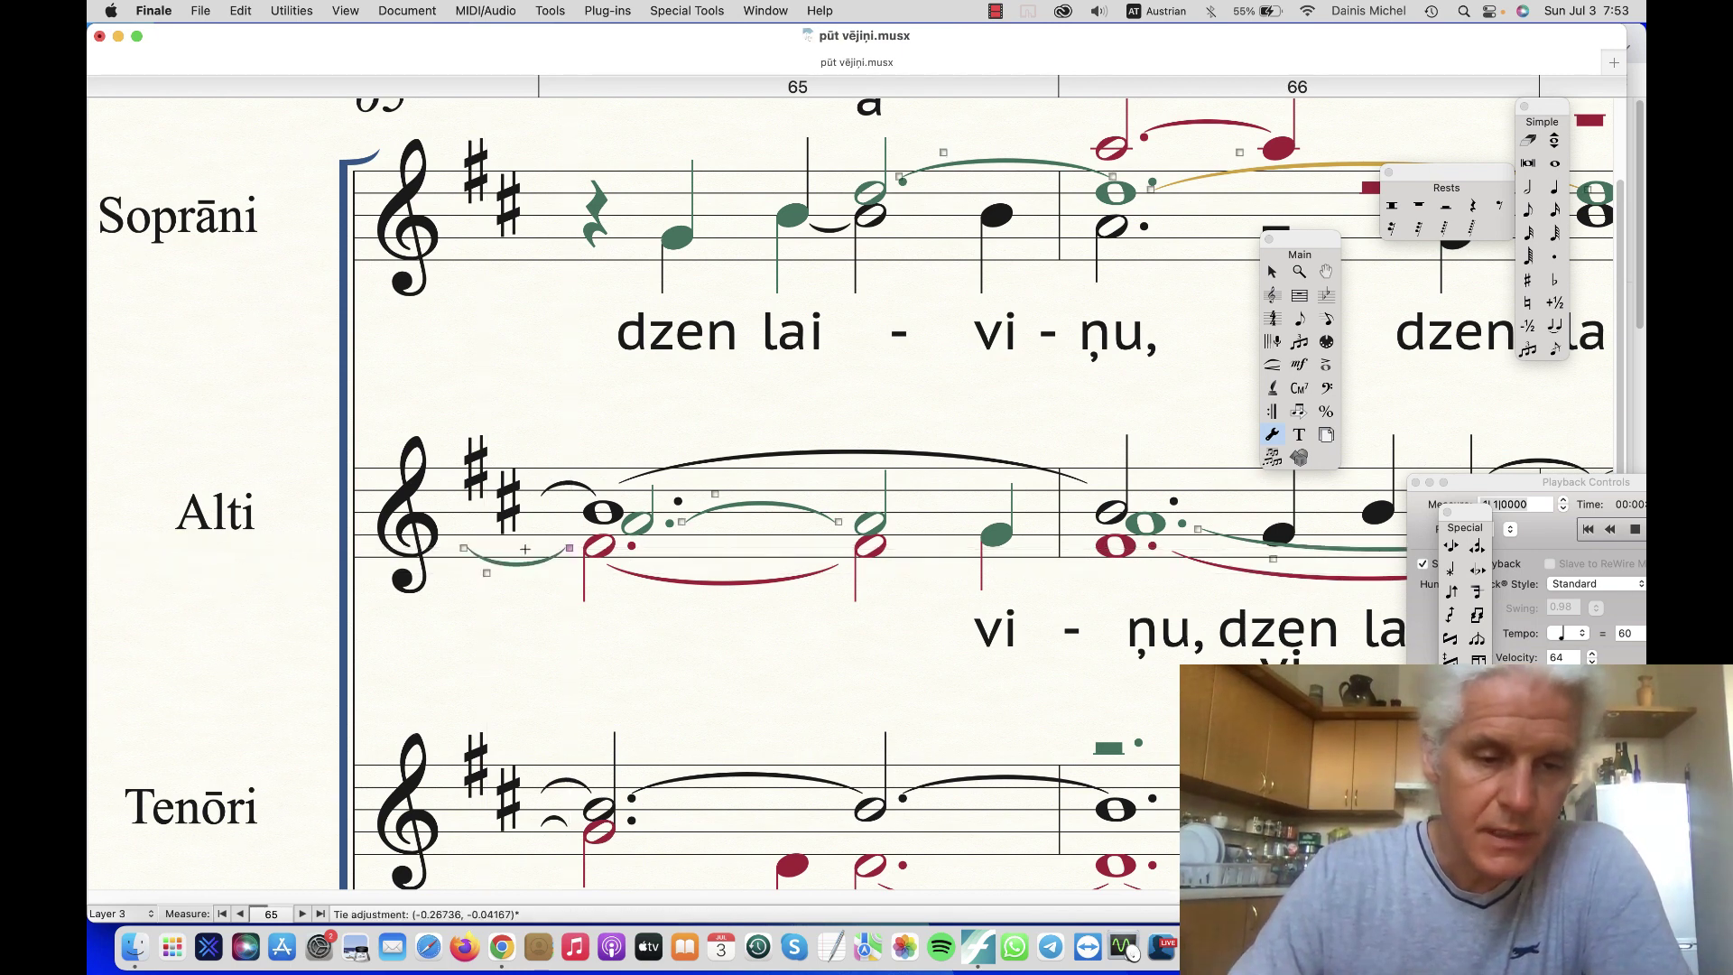
{"action": "left_click_drag", "start_coordinate": [463, 548], "coordinate": [582, 539]}
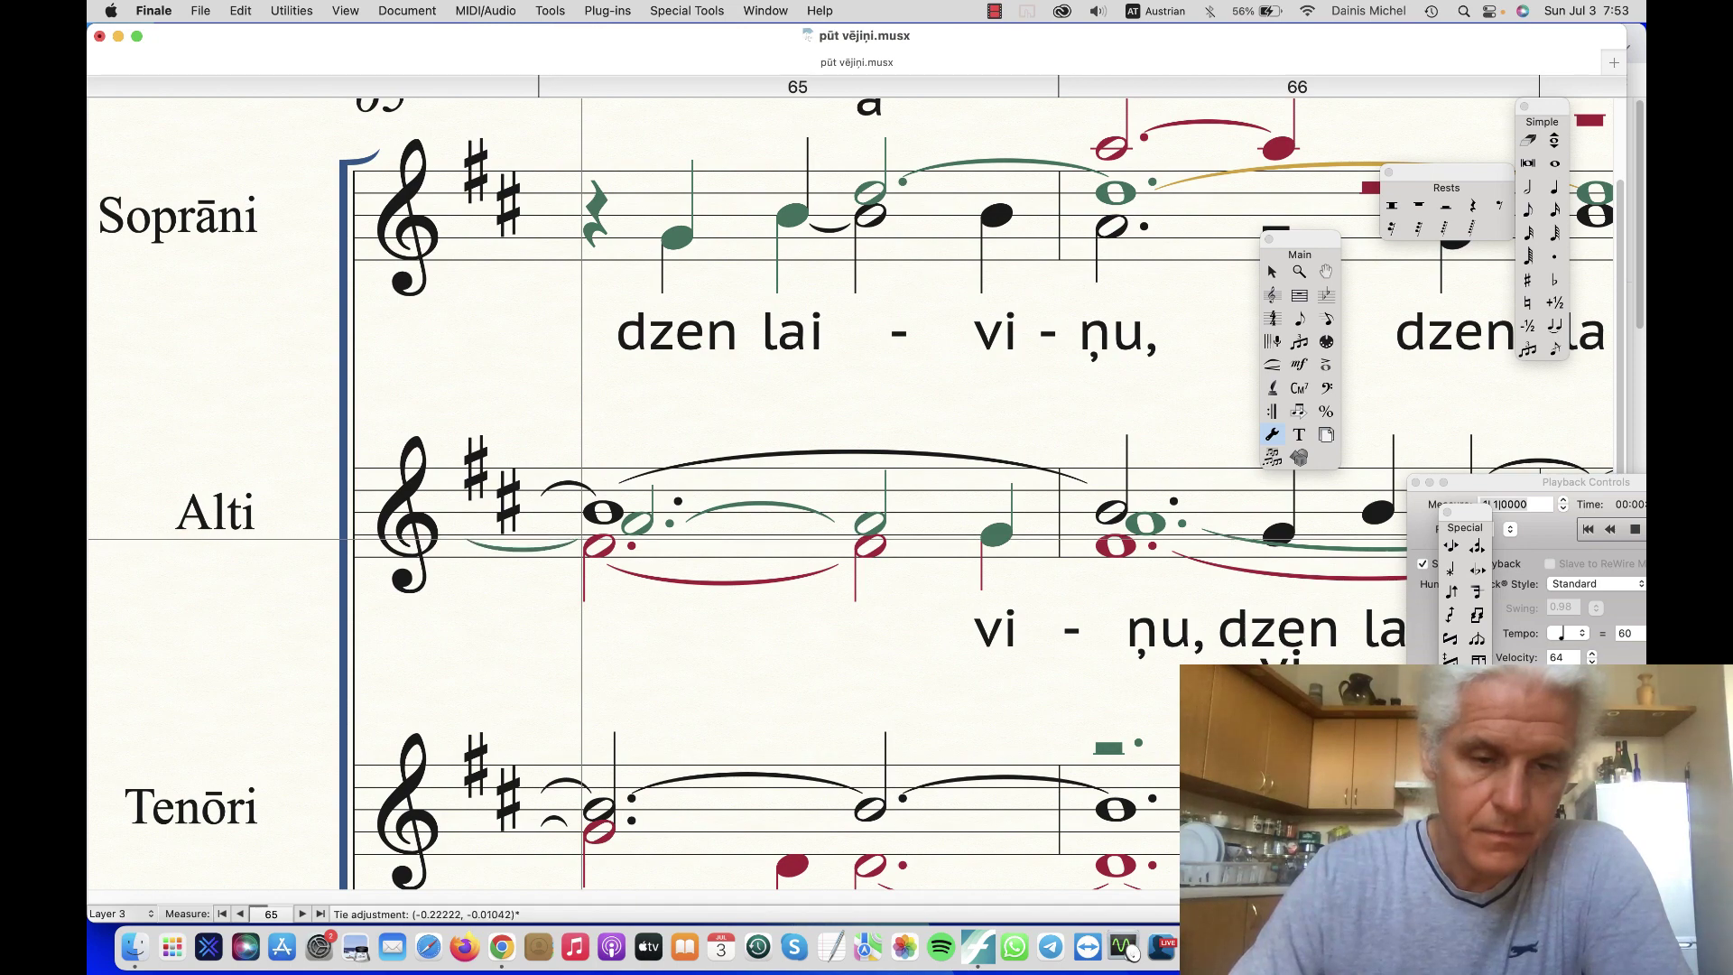
Nudge the start of the incoming green Alti tie in measure 65 slightly later, to a tie adjustment of about (-0.295, -0.014).
{"action": "left_click_drag", "start_coordinate": [582, 539], "coordinate": [582, 539]}
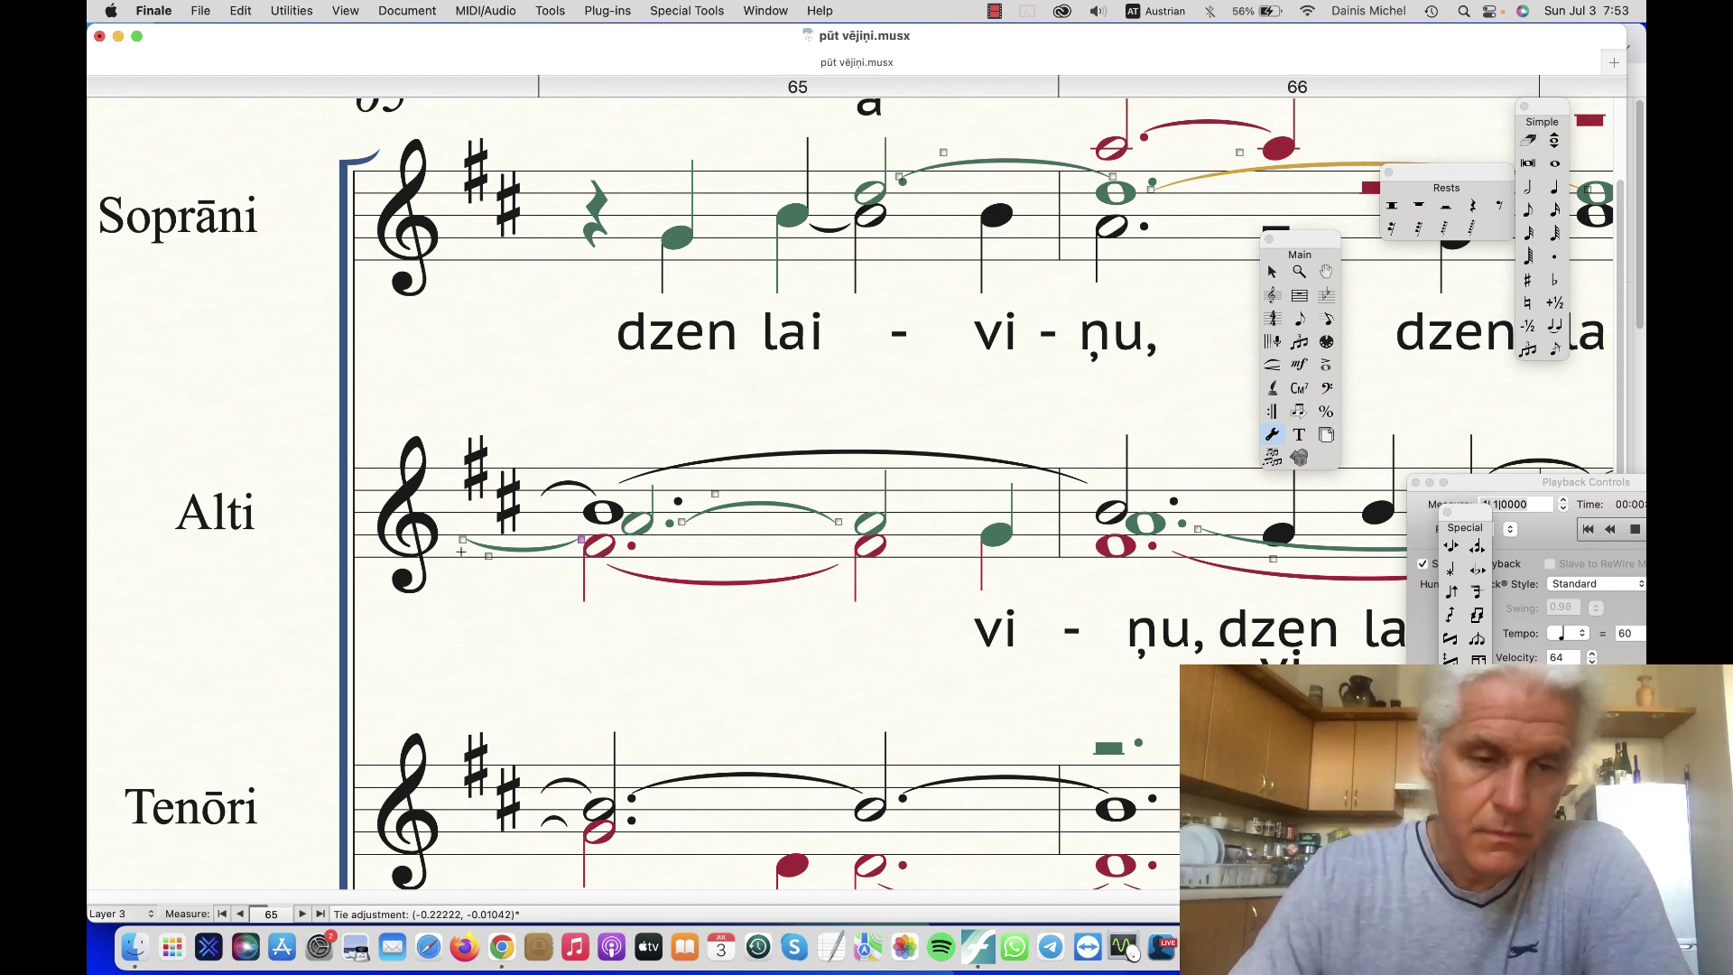
{"action": "left_click_drag", "start_coordinate": [462, 540], "coordinate": [465, 540]}
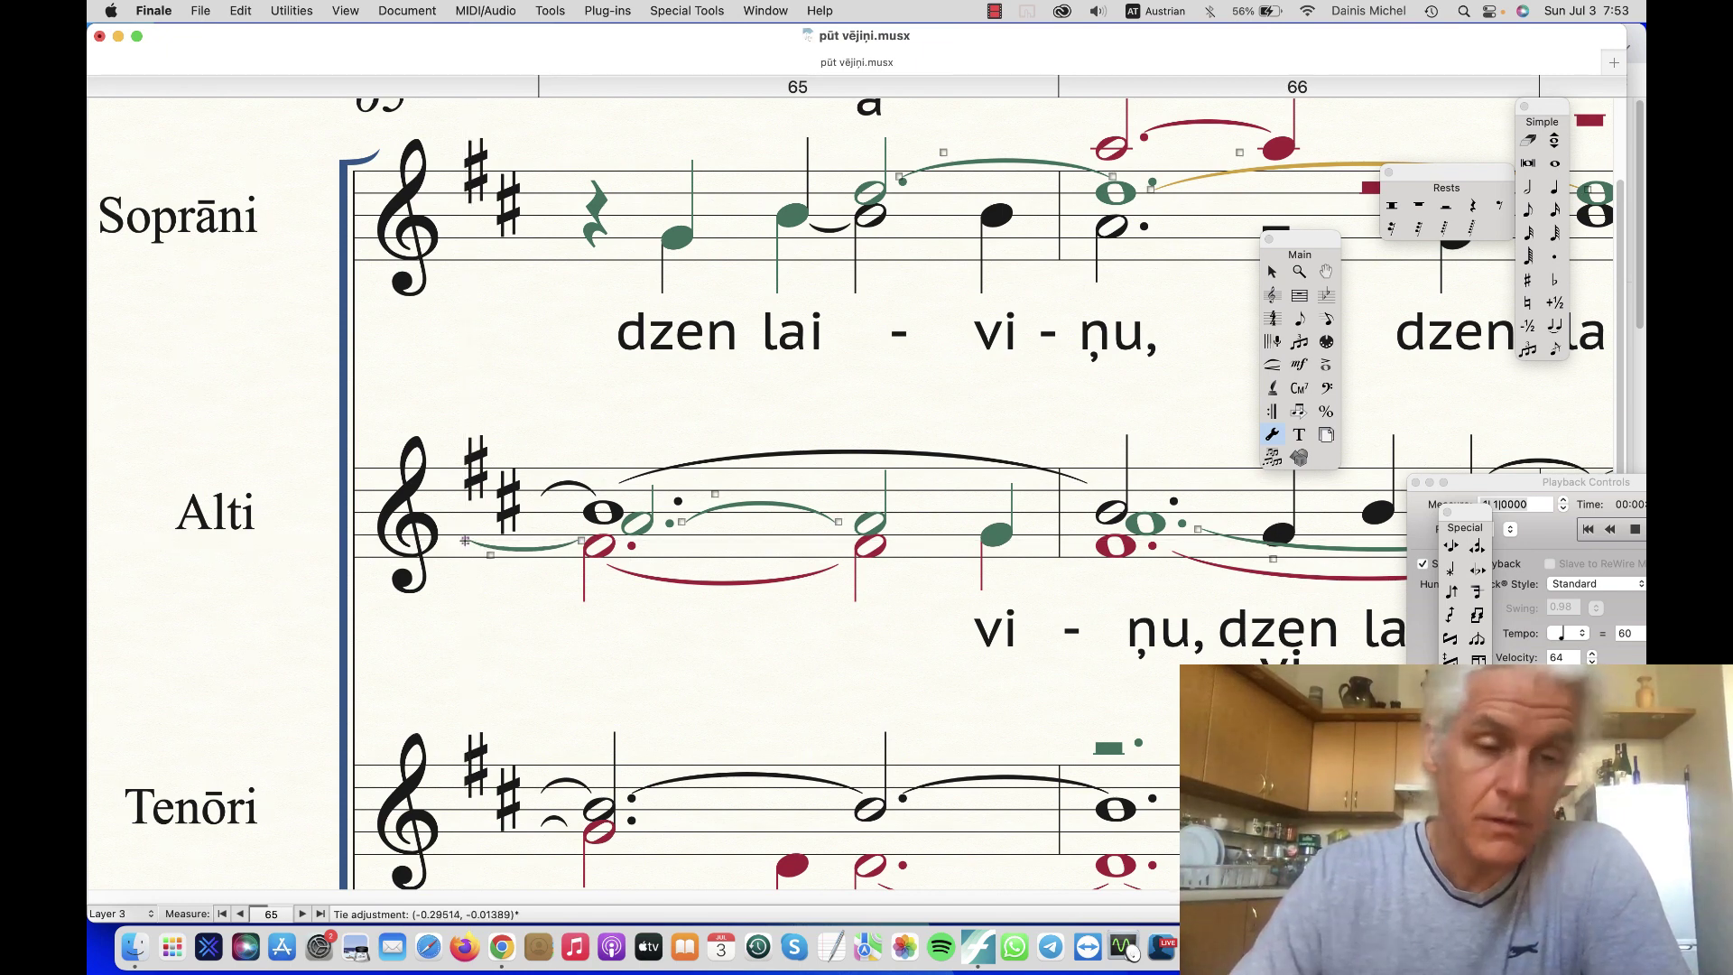
{"action": "left_click", "coordinate": [240, 913]}
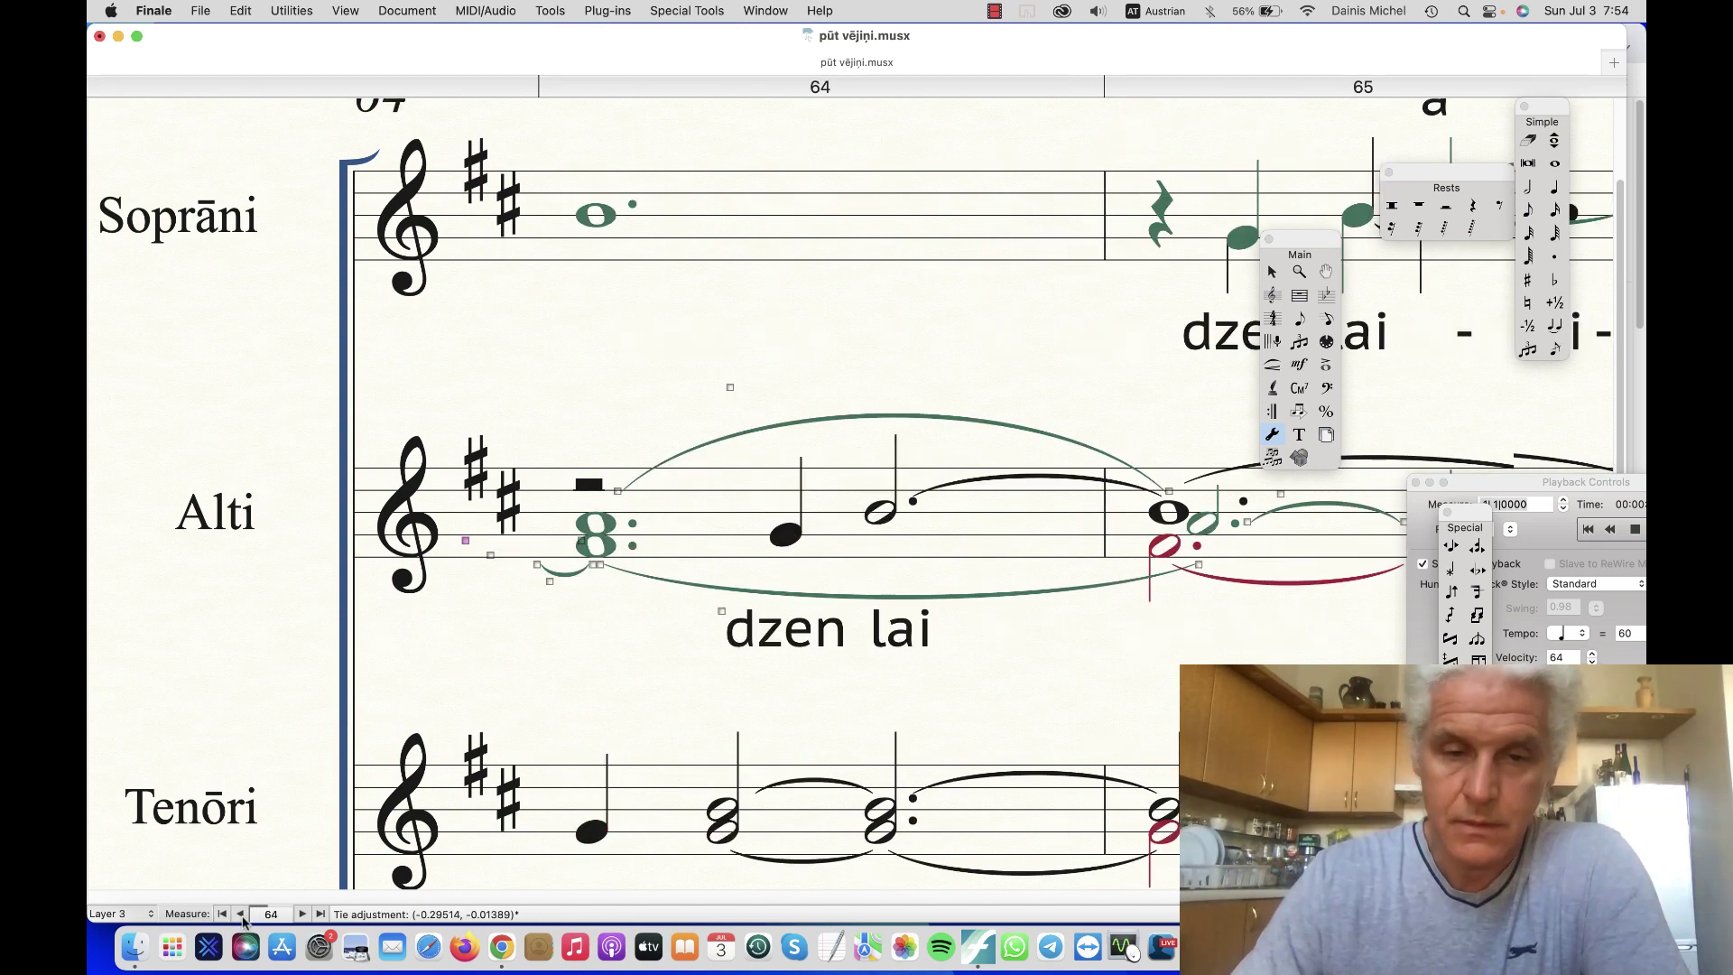
{"action": "left_click", "coordinate": [303, 913]}
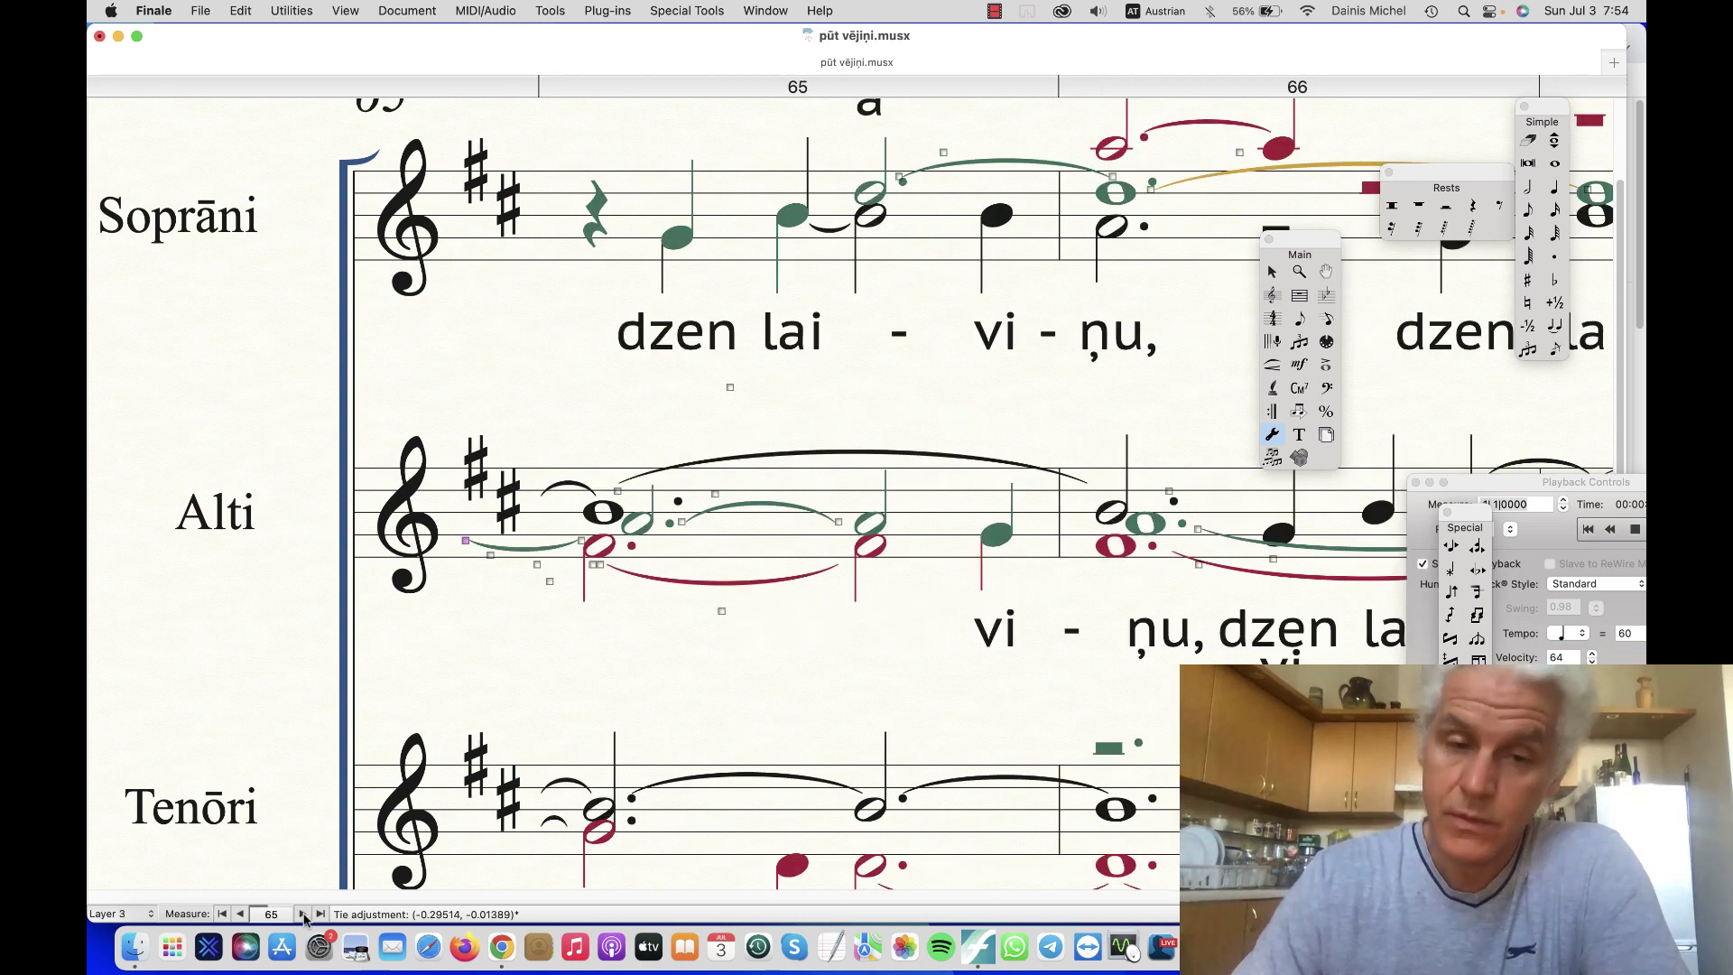
Switch the score from Scroll View to Page View and zoom out two levels.
{"action": "left_click", "coordinate": [347, 10]}
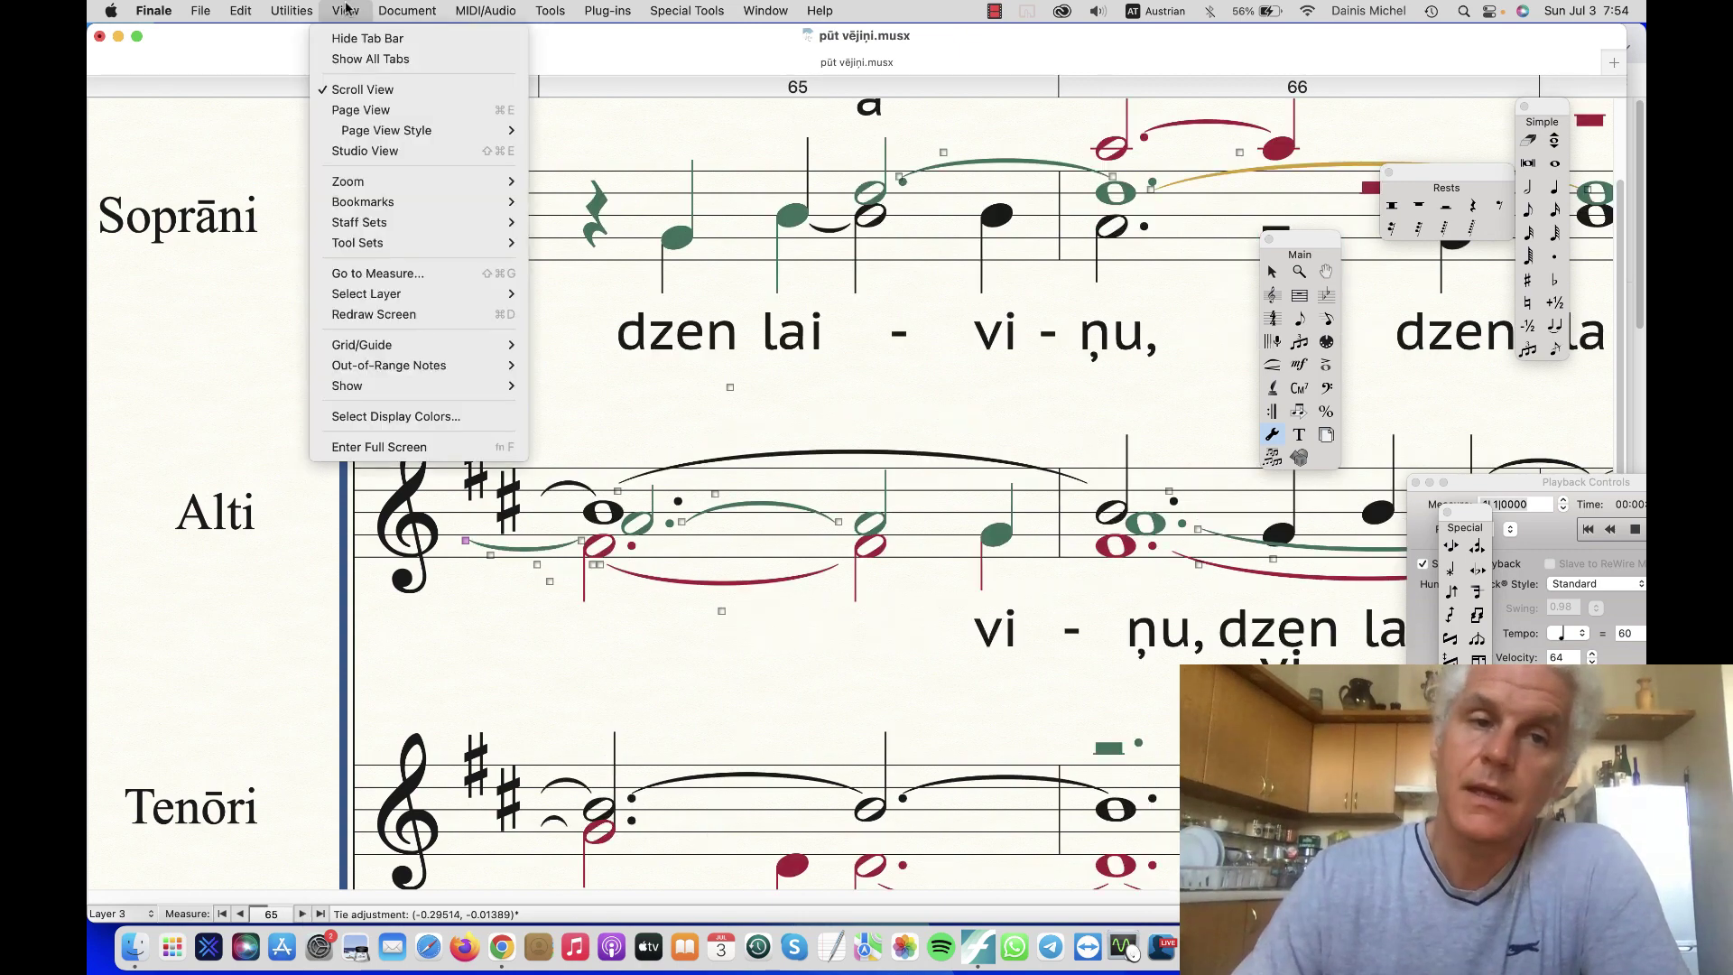
{"action": "left_click", "coordinate": [354, 115]}
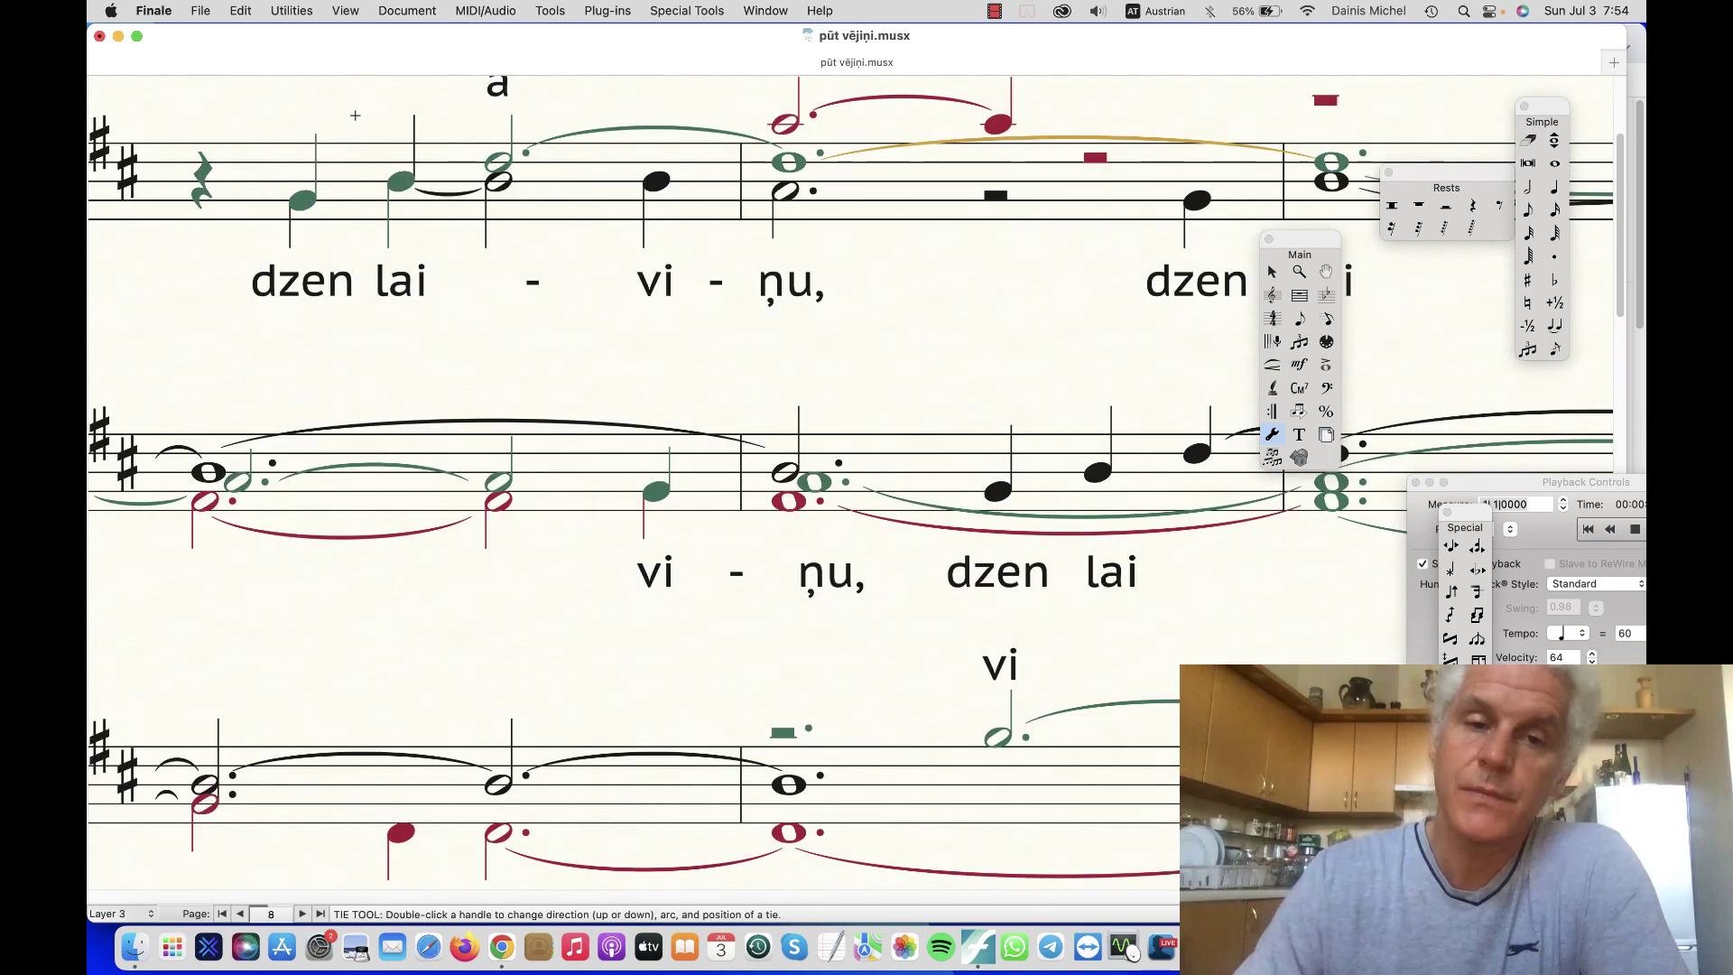
{"action": "left_click", "coordinate": [331, 8]}
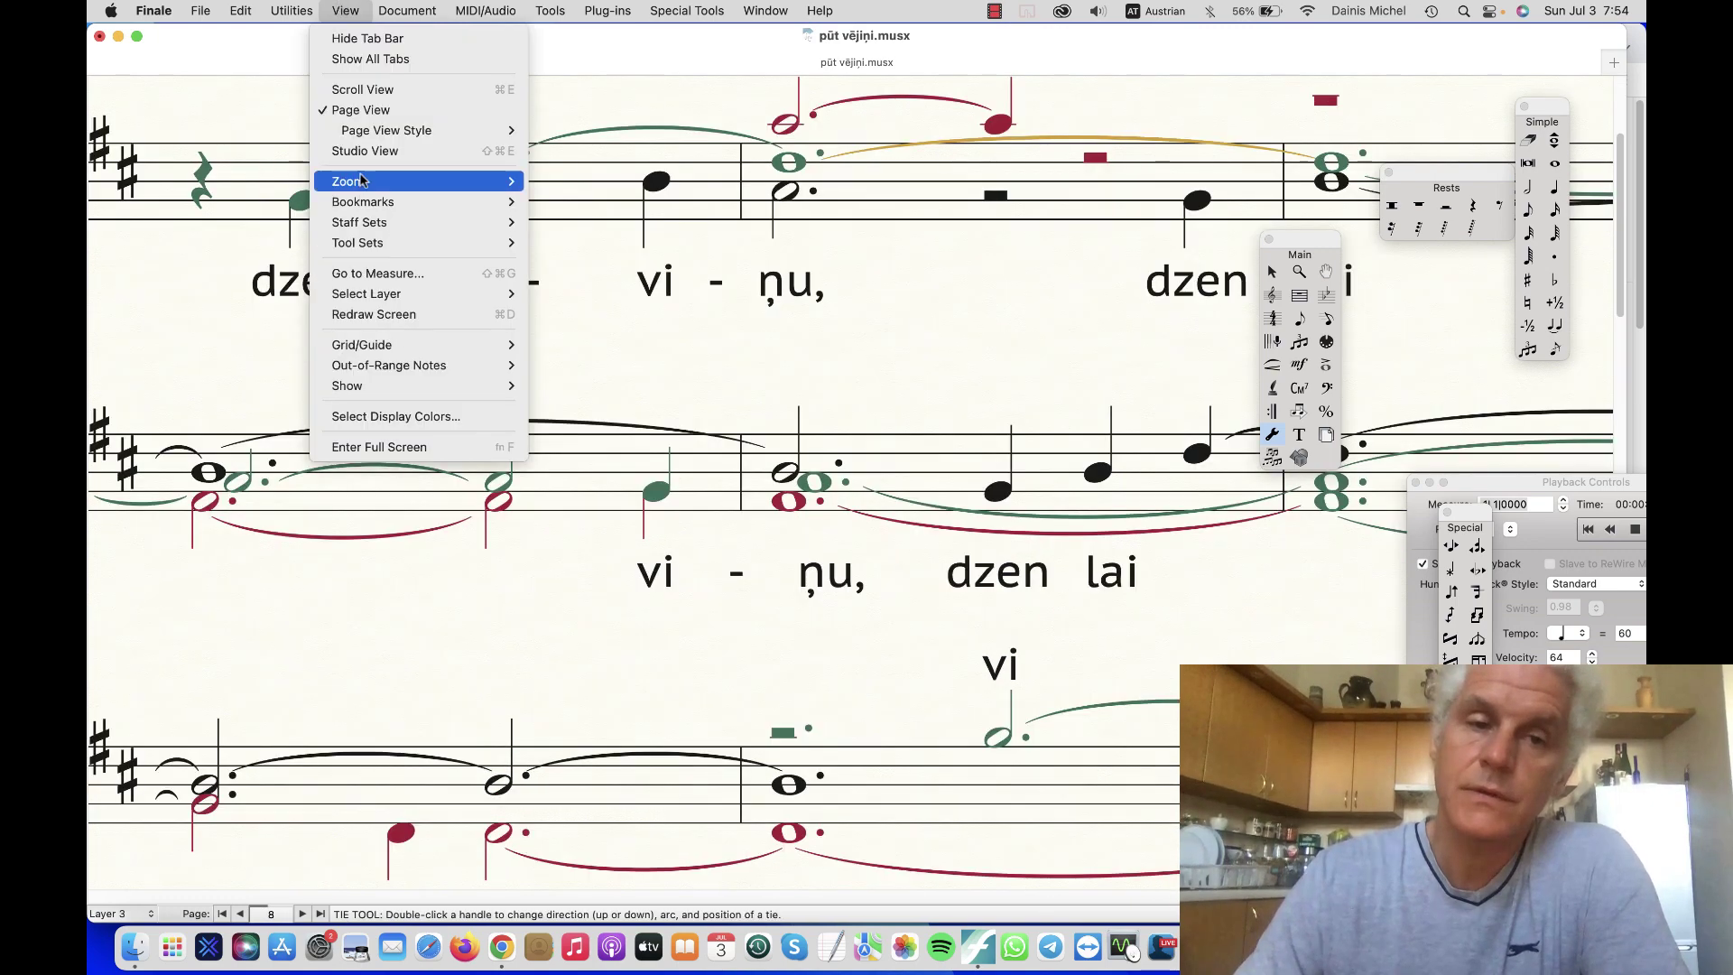
{"action": "left_click", "coordinate": [566, 200]}
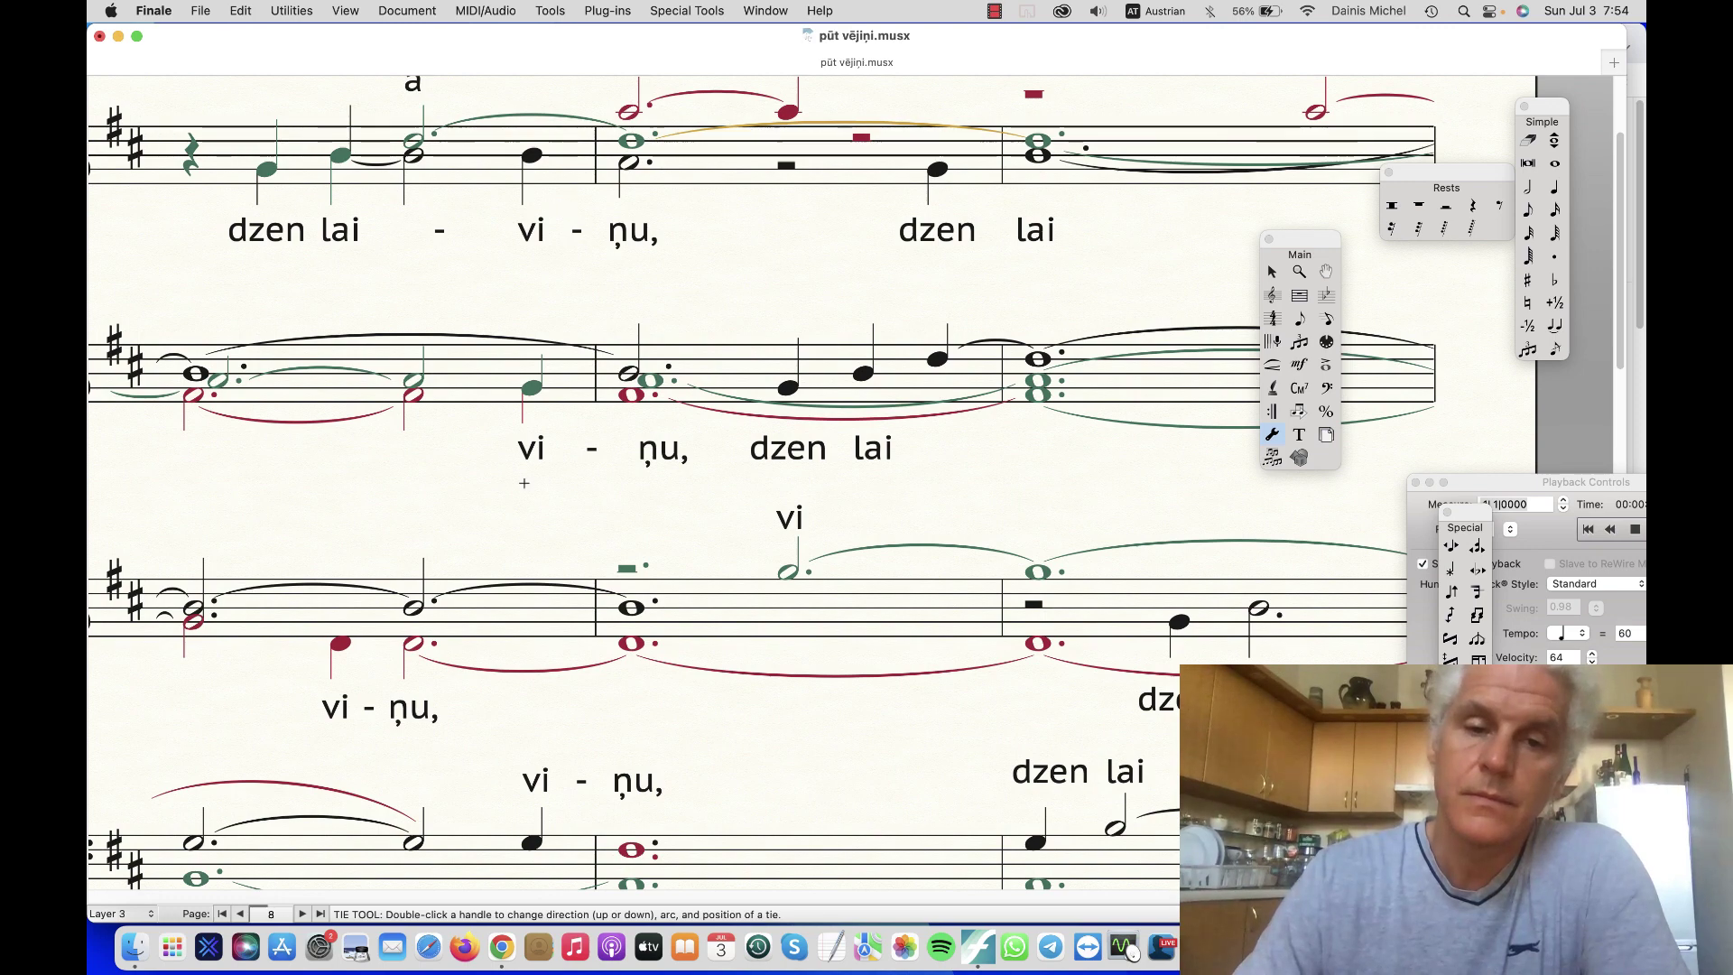
{"action": "left_click", "coordinate": [345, 10]}
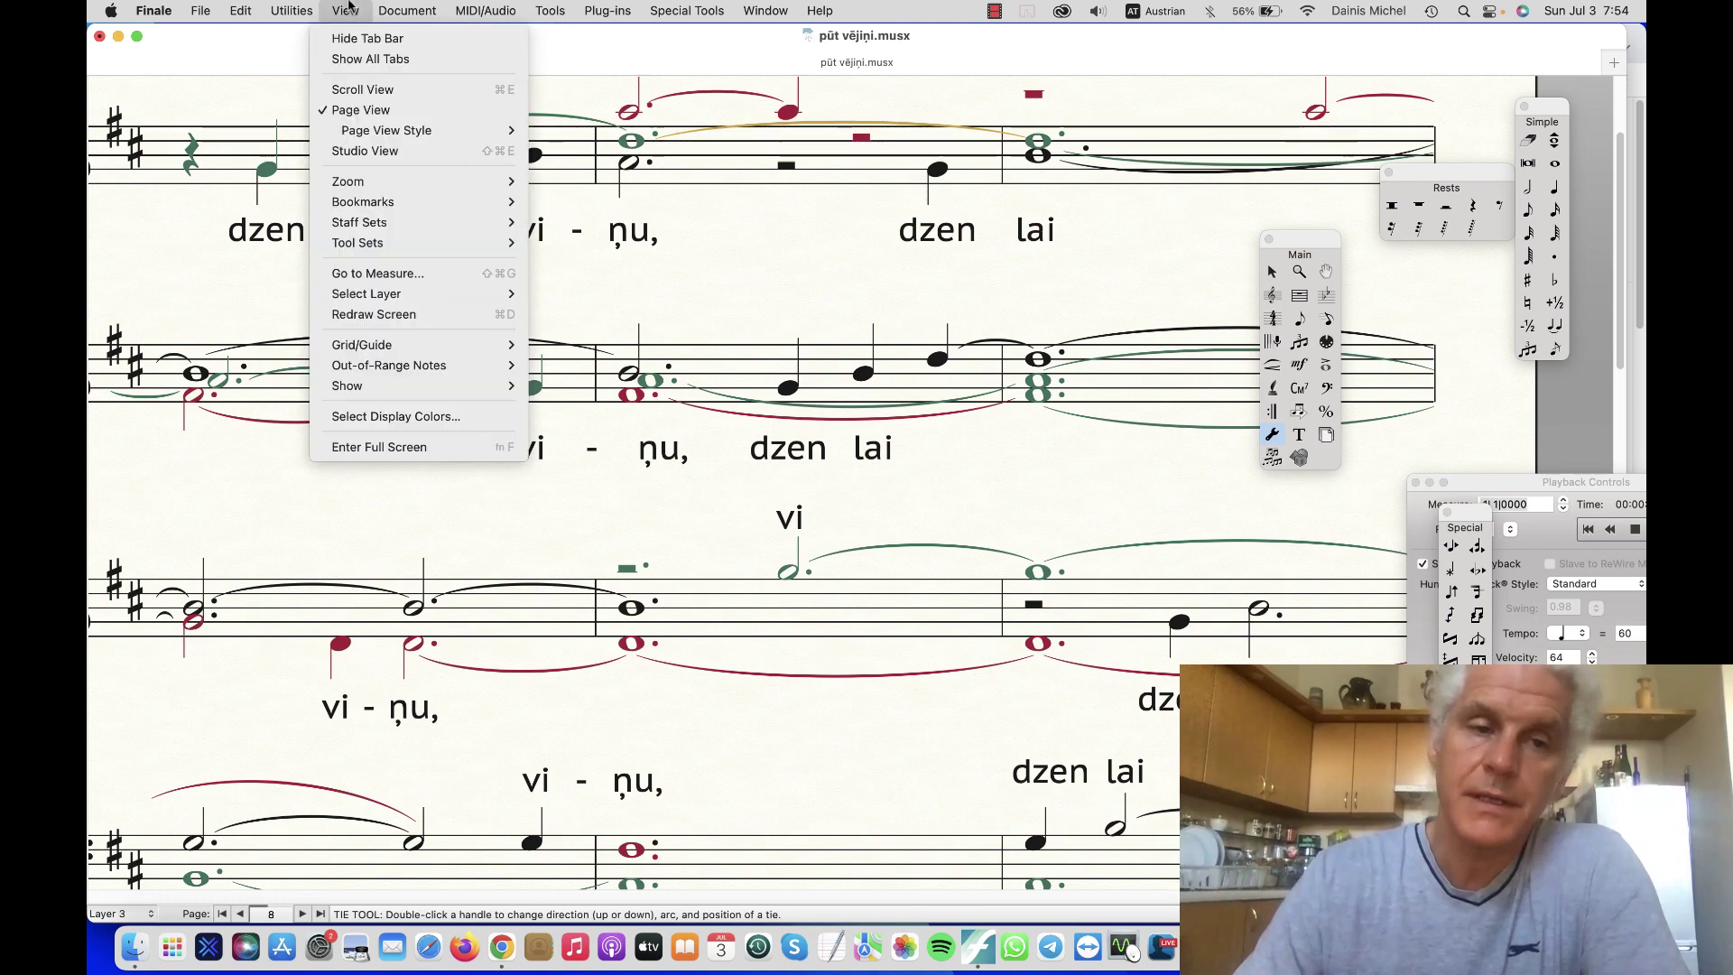
{"action": "mouse_move", "coordinate": [351, 190]}
{"action": "left_click", "coordinate": [558, 200]}
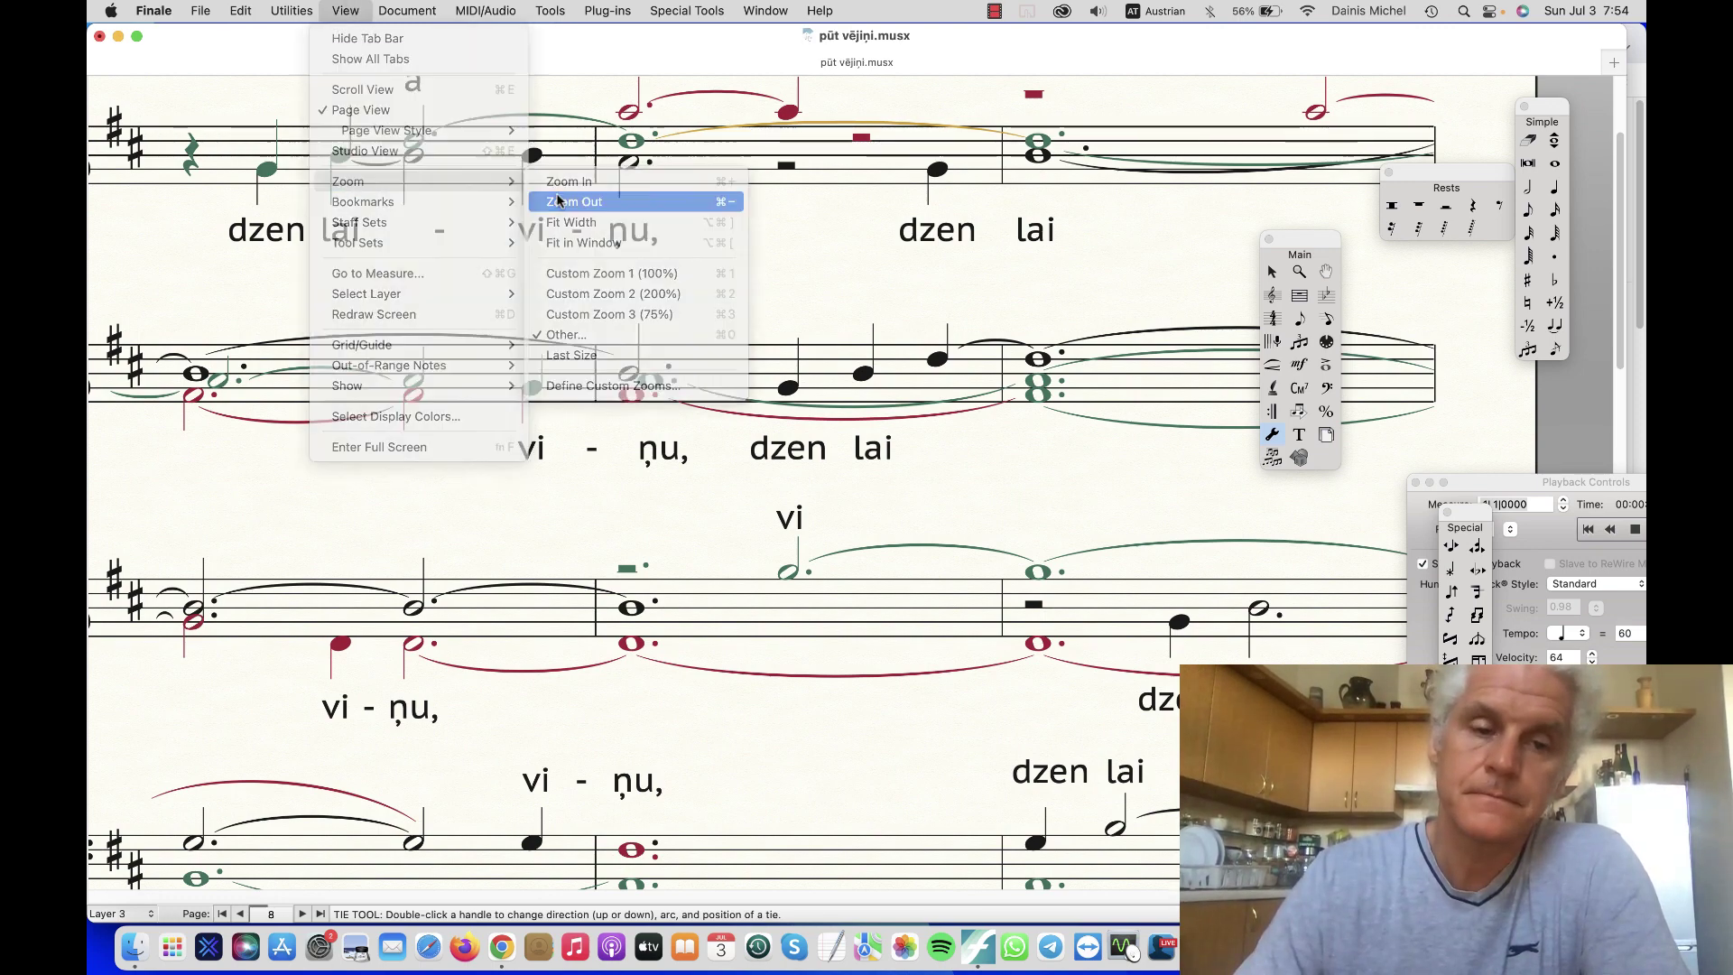
Examine the Alti ties from measure 65 on page 8 in the page layout, and look over page 7 before it.
{"action": "scroll", "coordinate": [522, 355], "scroll_direction": "up", "scroll_amount": 10}
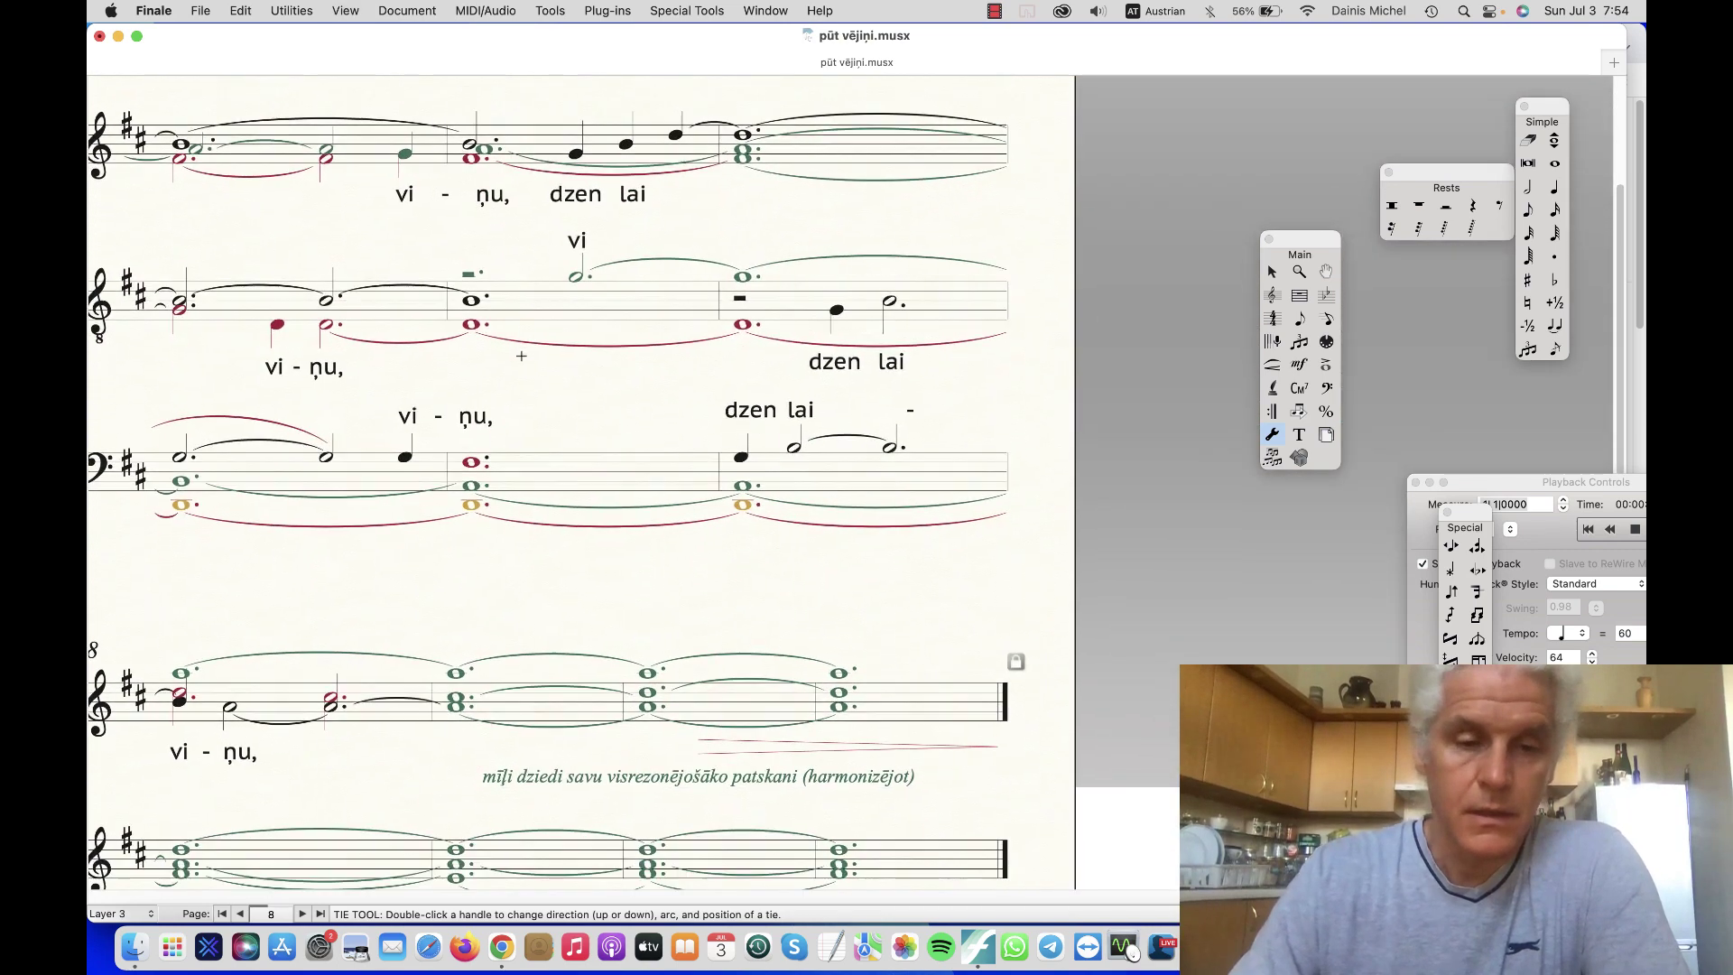
{"action": "scroll", "coordinate": [521, 356], "scroll_direction": "down", "scroll_amount": 2}
{"action": "scroll", "coordinate": [522, 356], "scroll_direction": "left", "scroll_amount": 1}
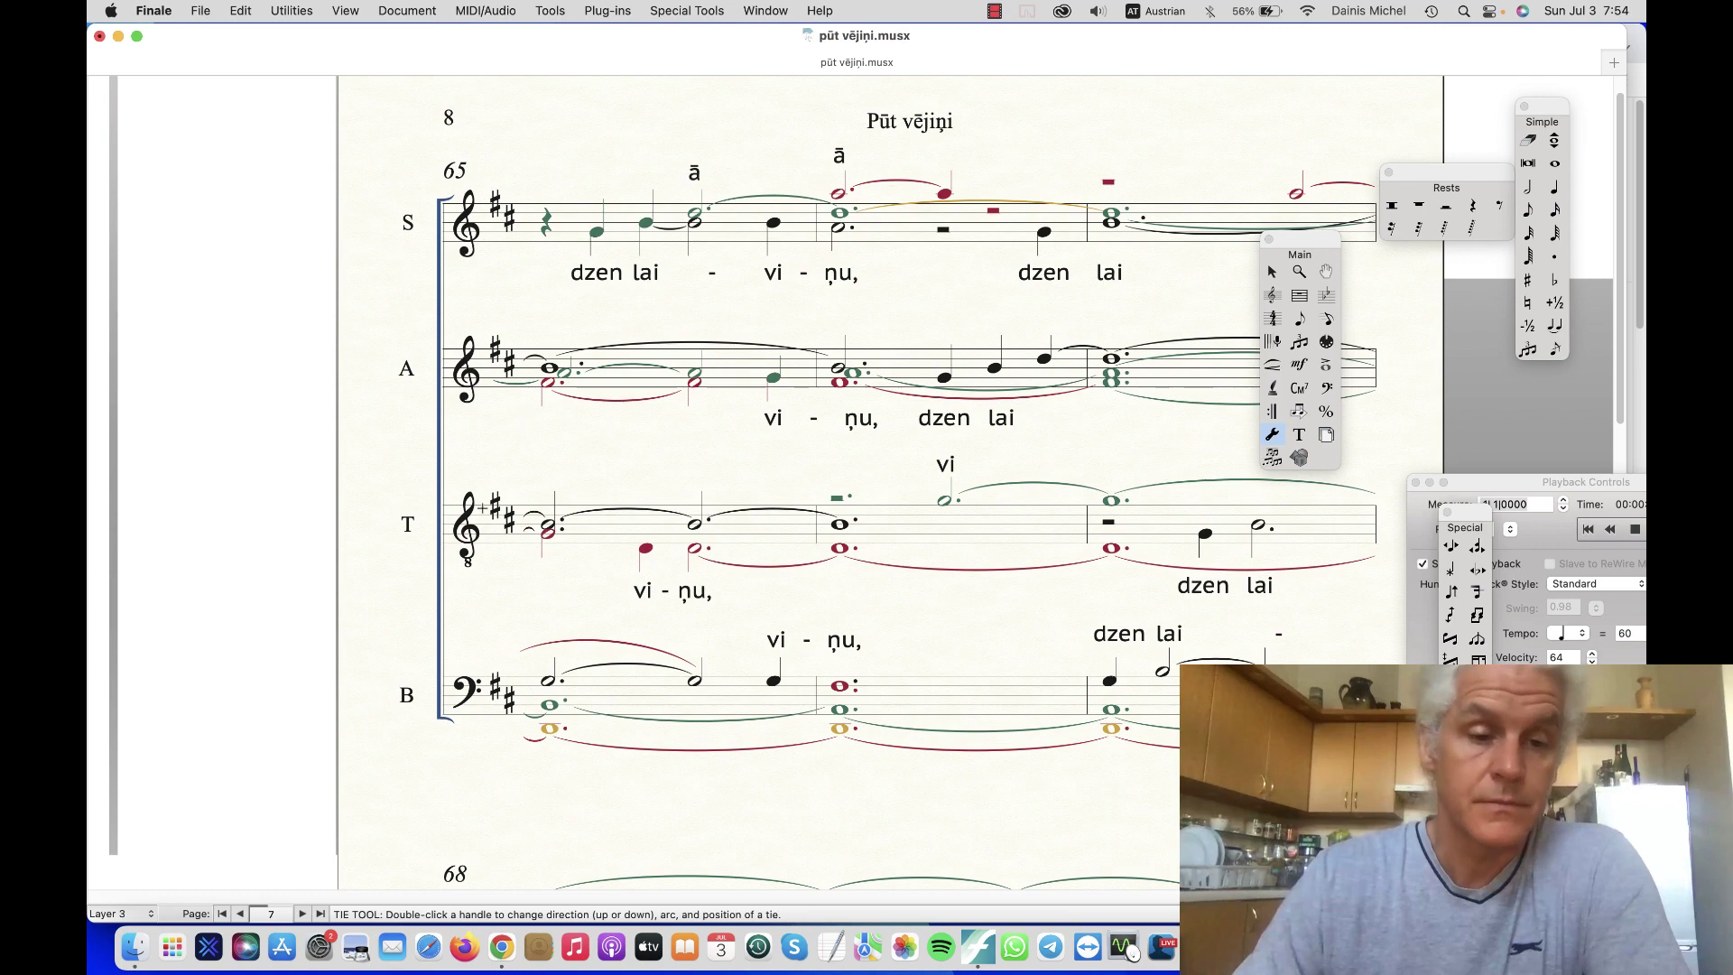
{"action": "scroll", "coordinate": [483, 508], "scroll_direction": "down", "scroll_amount": 10}
{"action": "scroll", "coordinate": [483, 508], "scroll_direction": "left", "scroll_amount": 3}
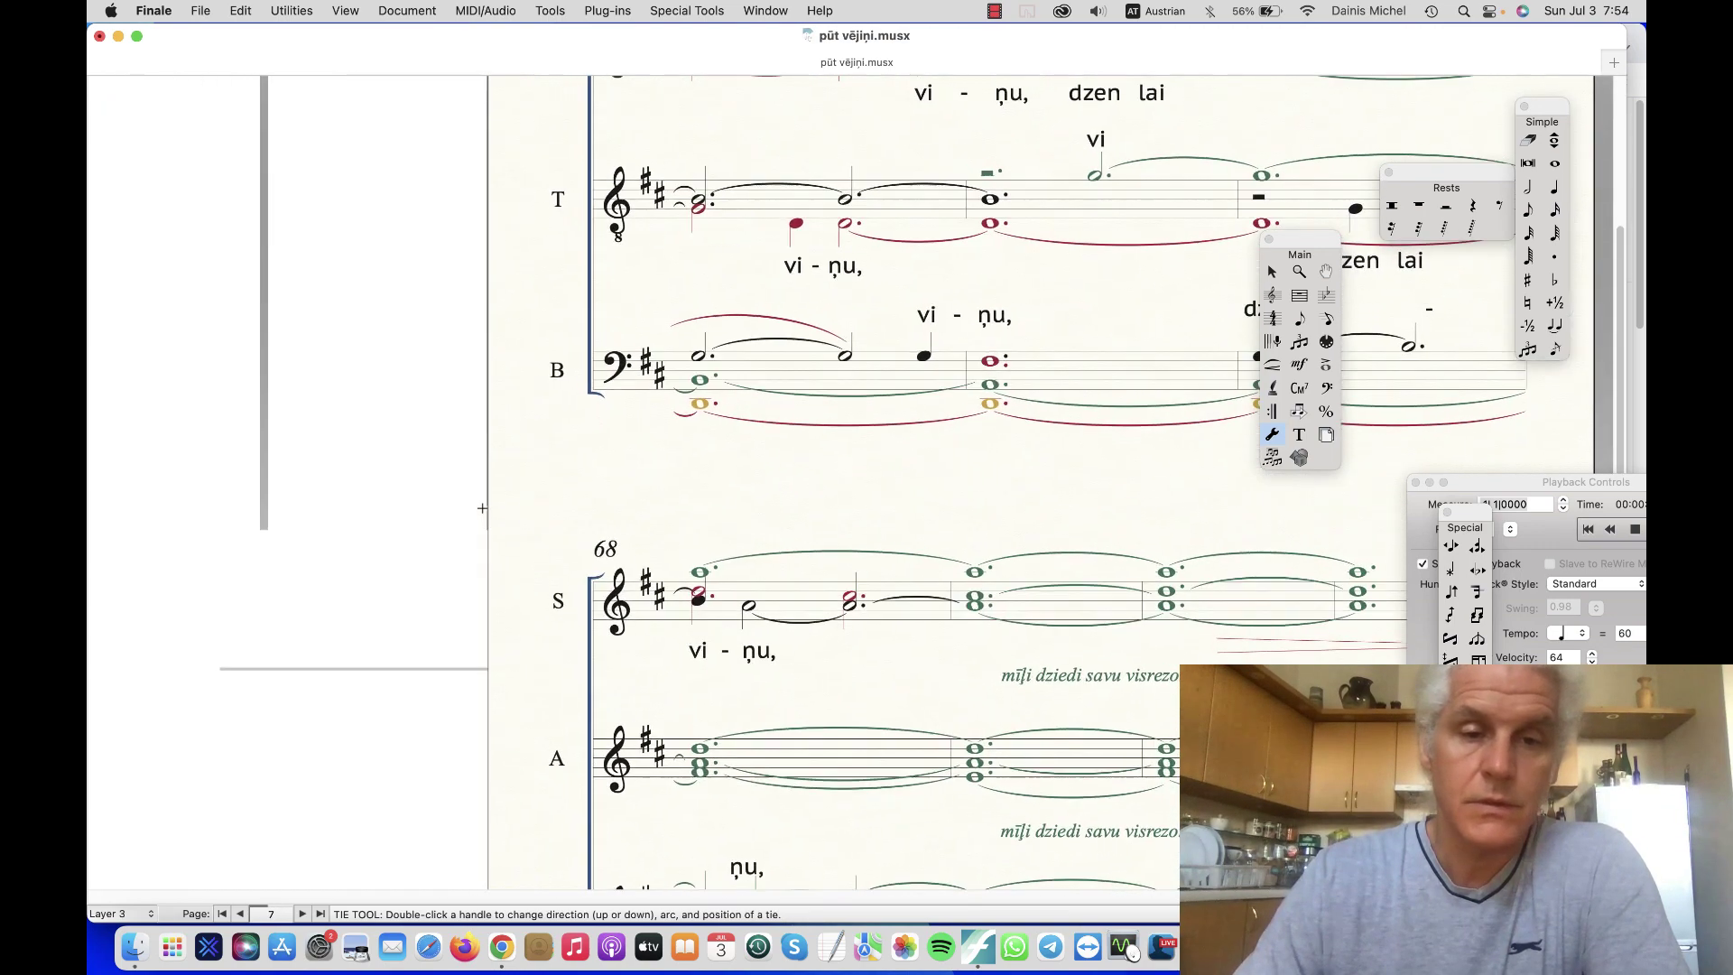
{"action": "scroll", "coordinate": [483, 508], "scroll_direction": "up", "scroll_amount": 10}
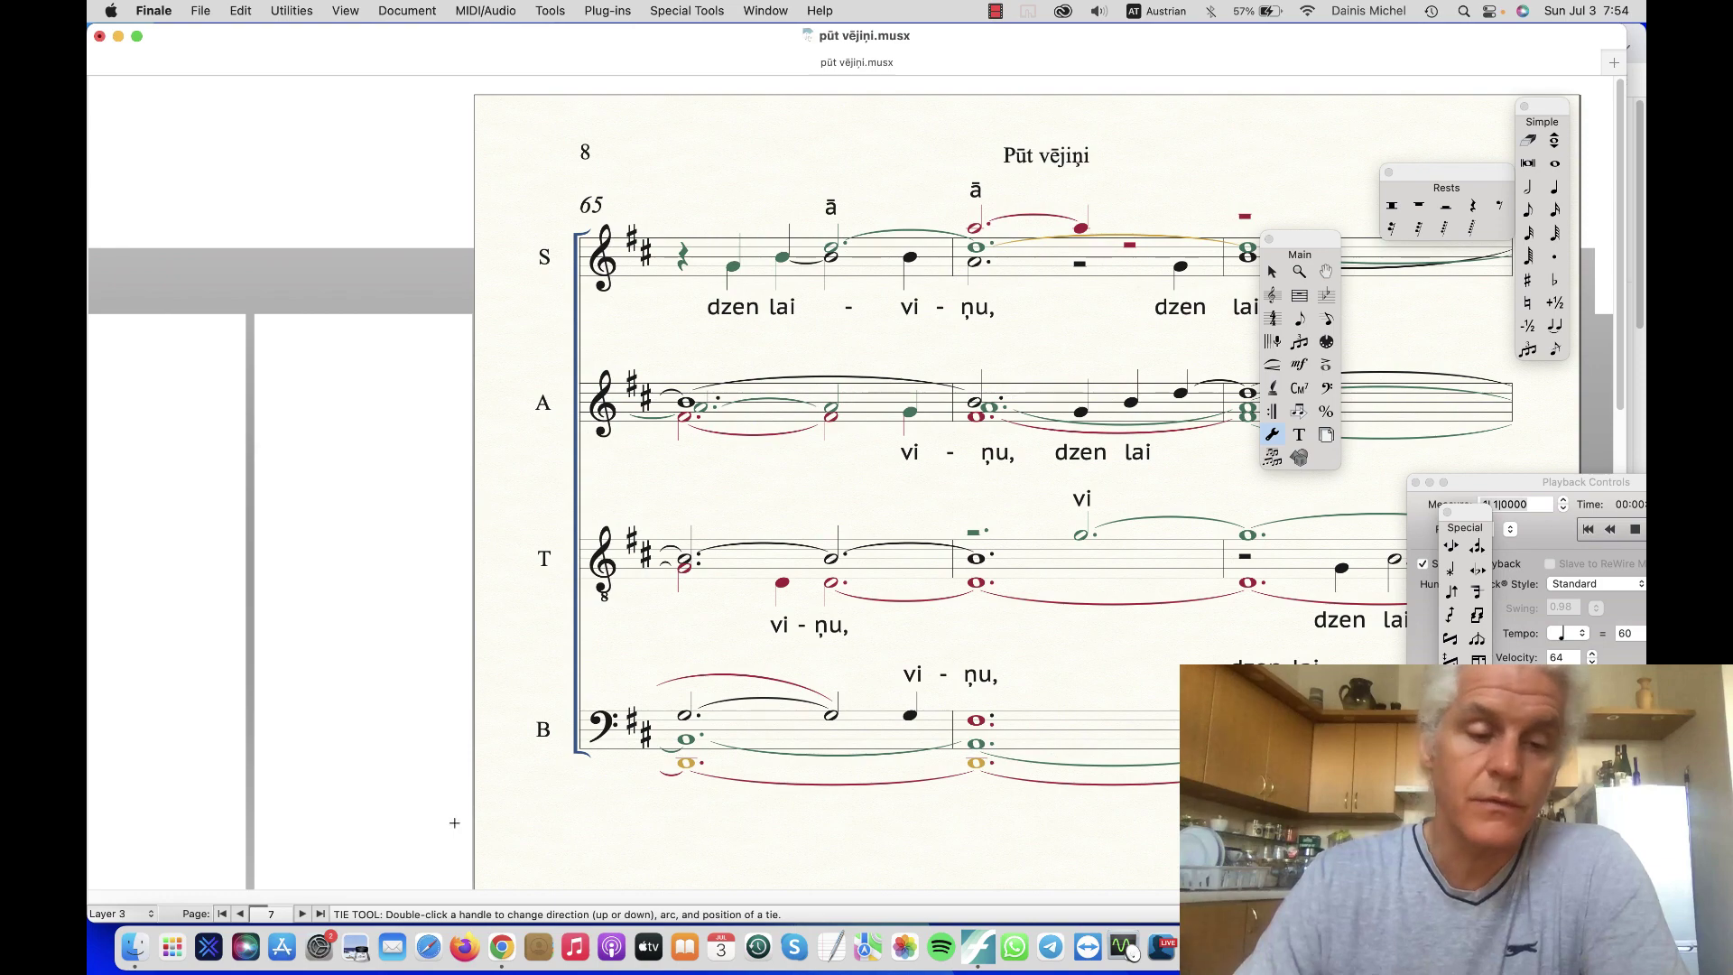
{"action": "left_click", "coordinate": [297, 910]}
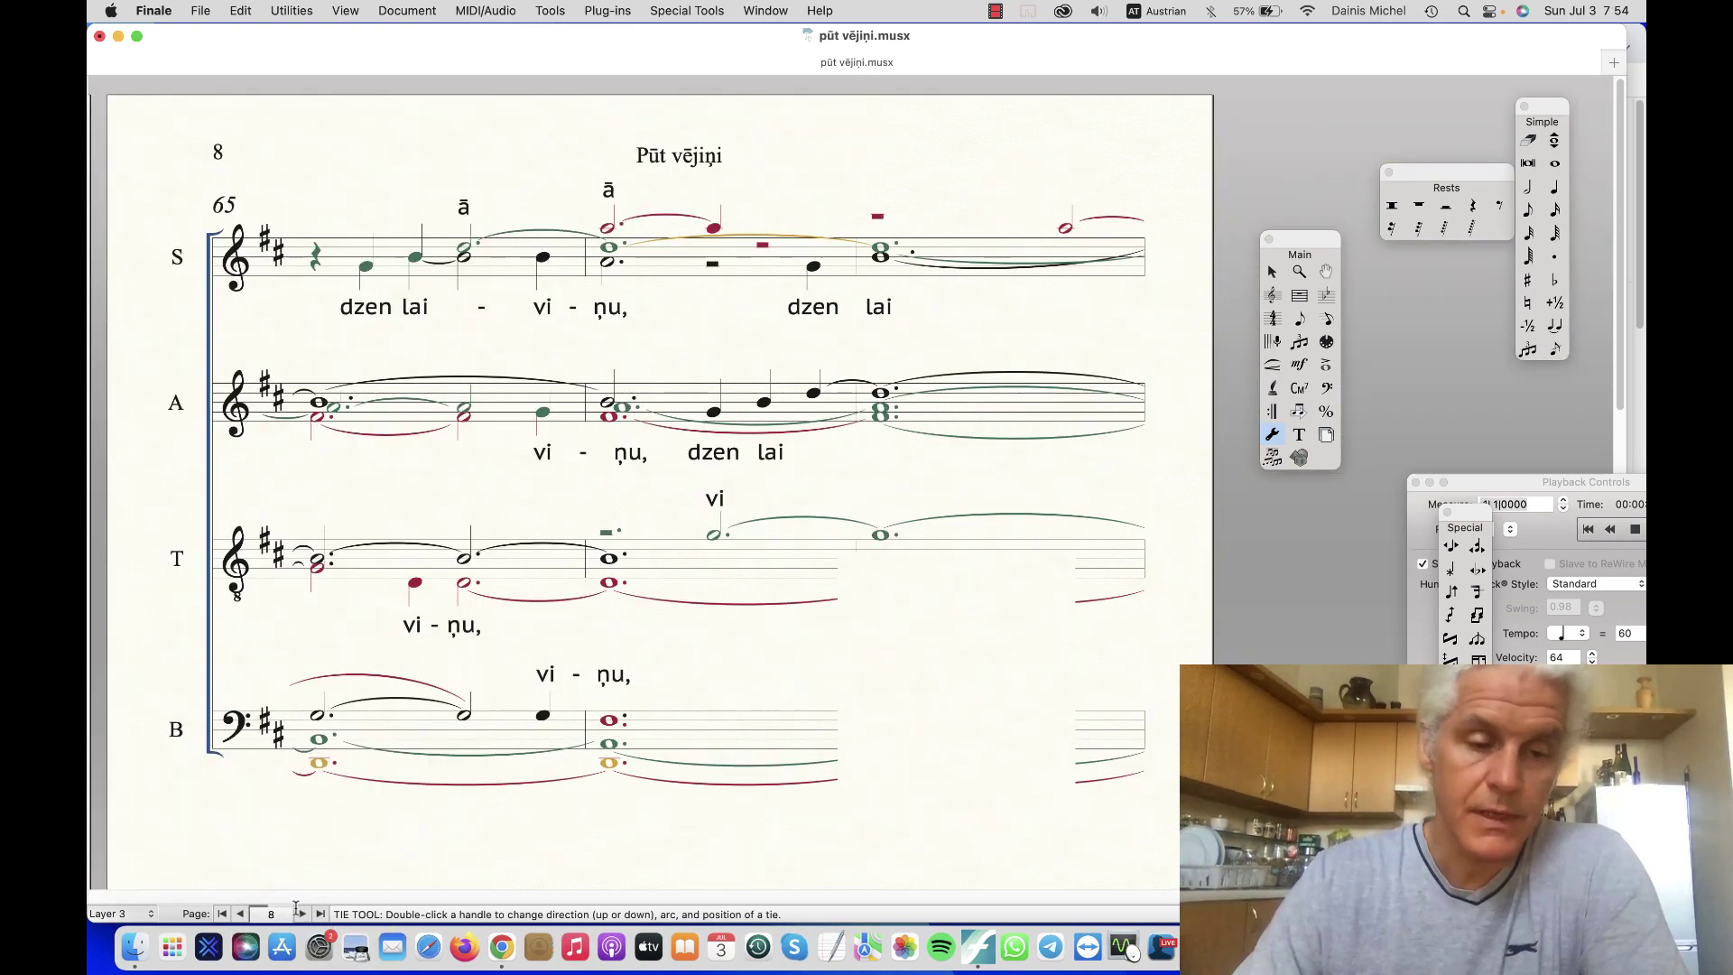
{"action": "left_click", "coordinate": [241, 914]}
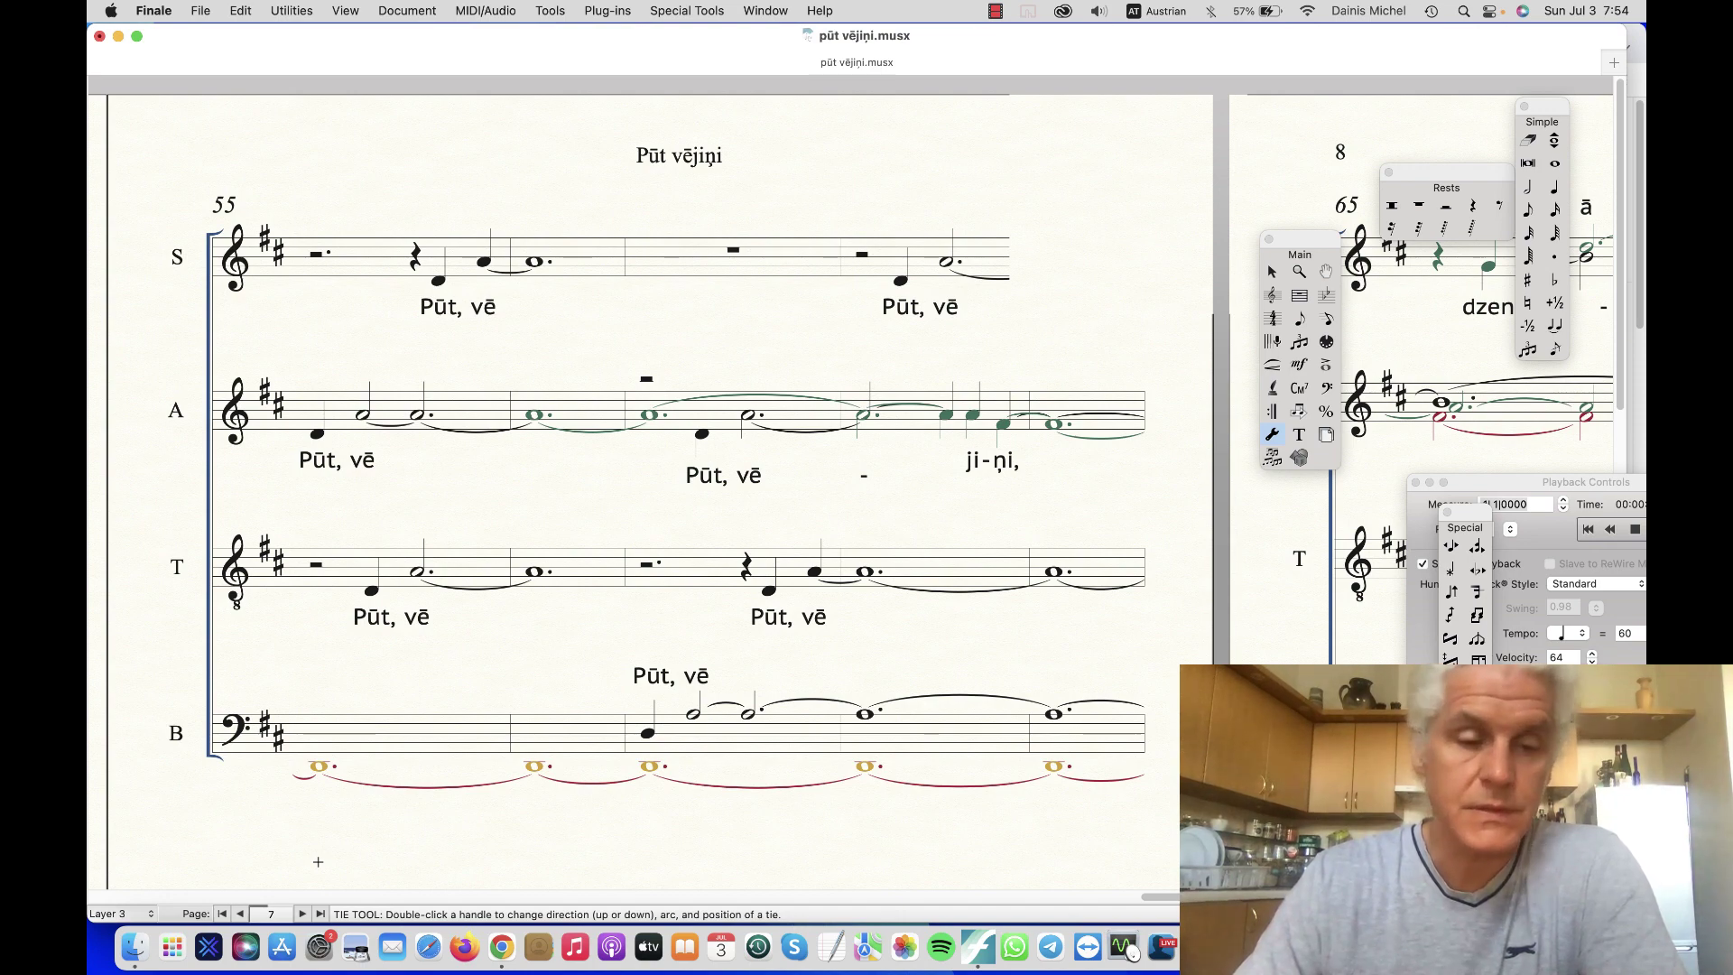
{"action": "left_click", "coordinate": [304, 914]}
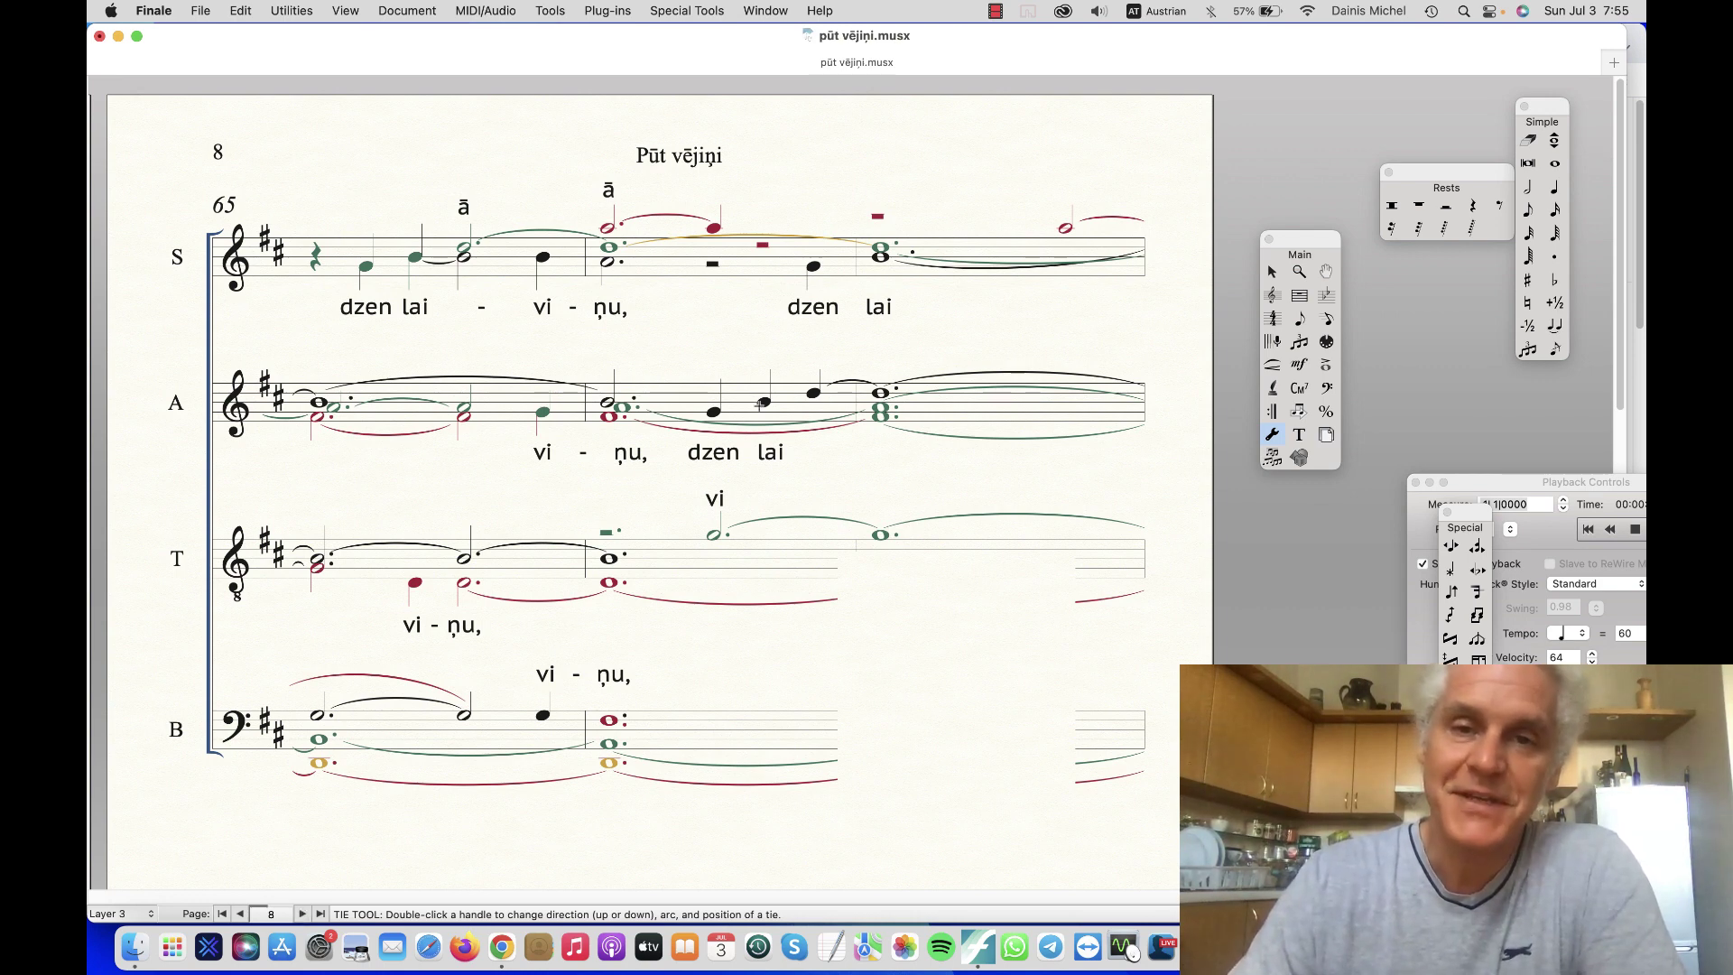
{"action": "left_click", "coordinate": [994, 14]}
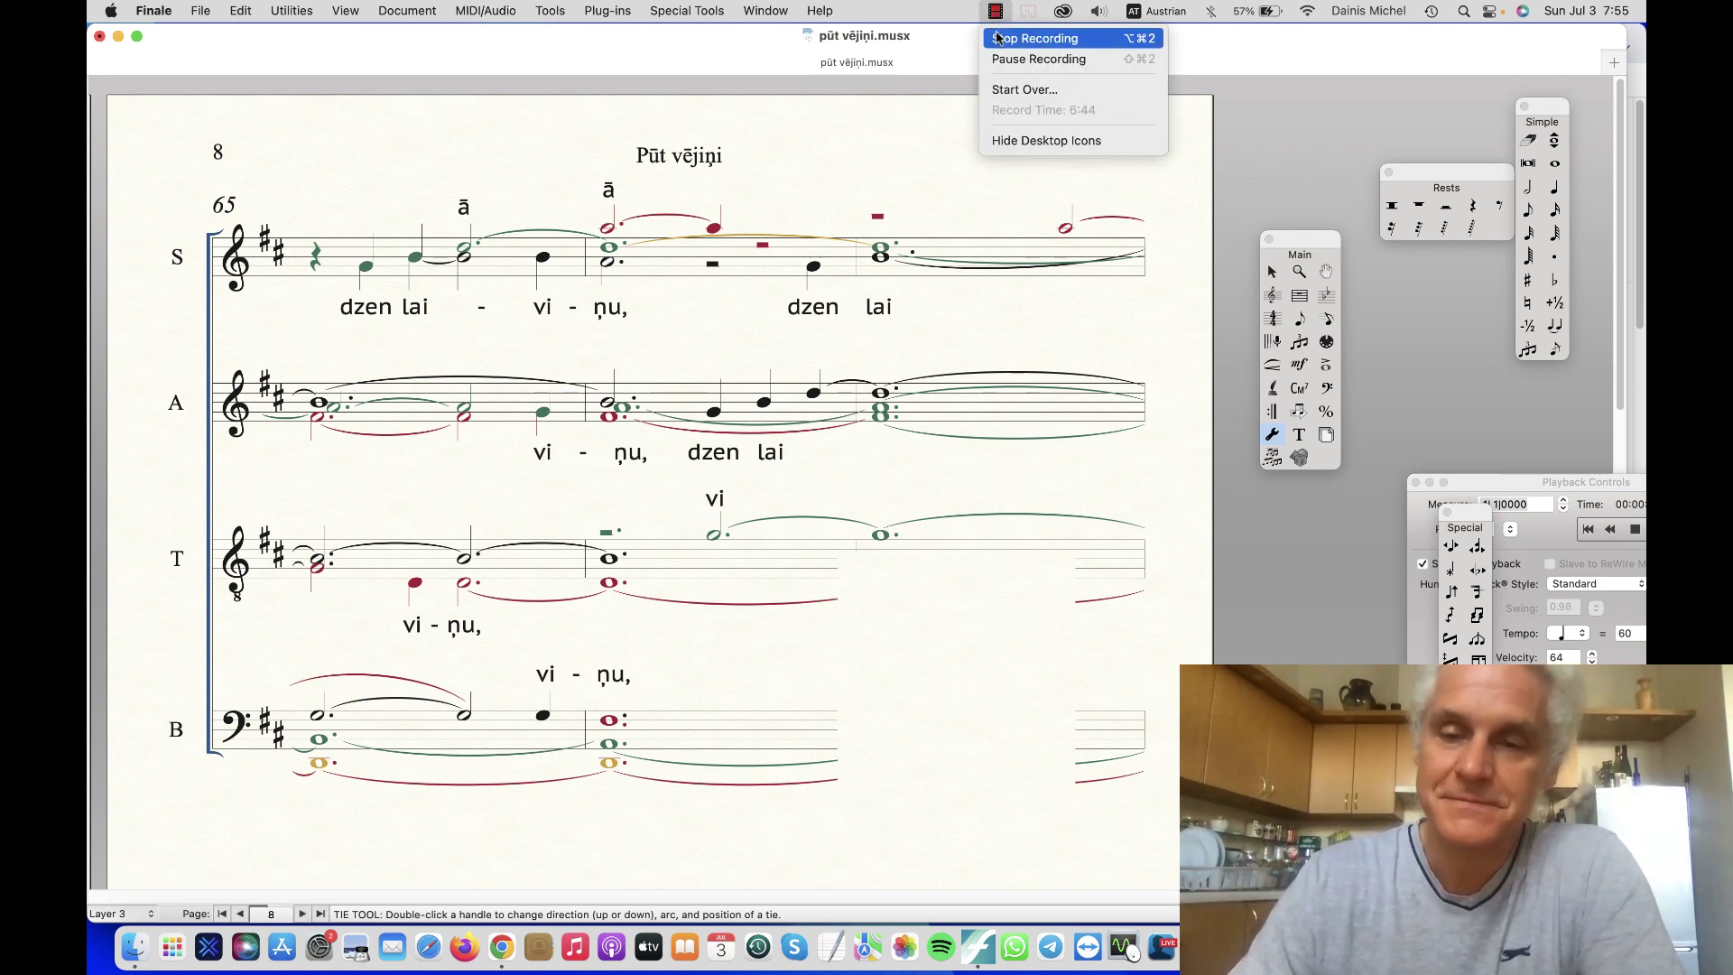